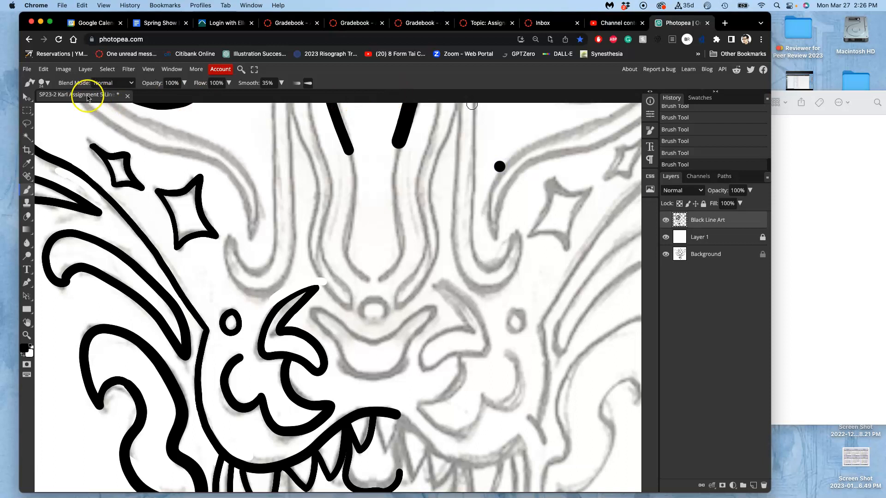
Examine the inked and still-uninked parts of the symmetrical animal face, from the ears and forehead down to the mouth and chin.
key("super+minus")
key("super+minus")
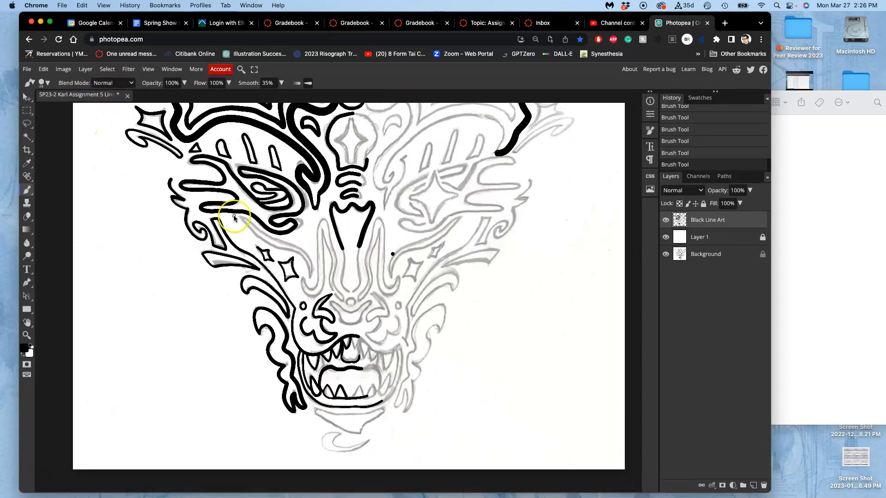
scroll(334, 194, "up", 5)
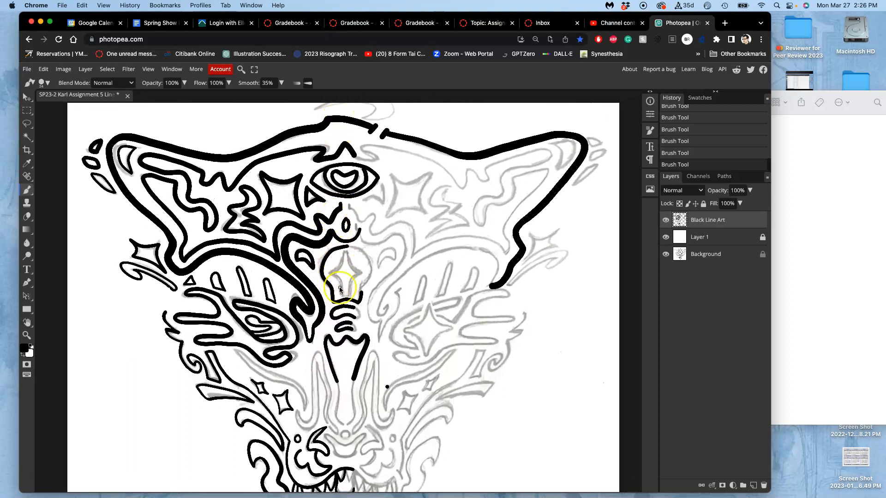
scroll(347, 217, "down", 4)
scroll(340, 290, "down", 3)
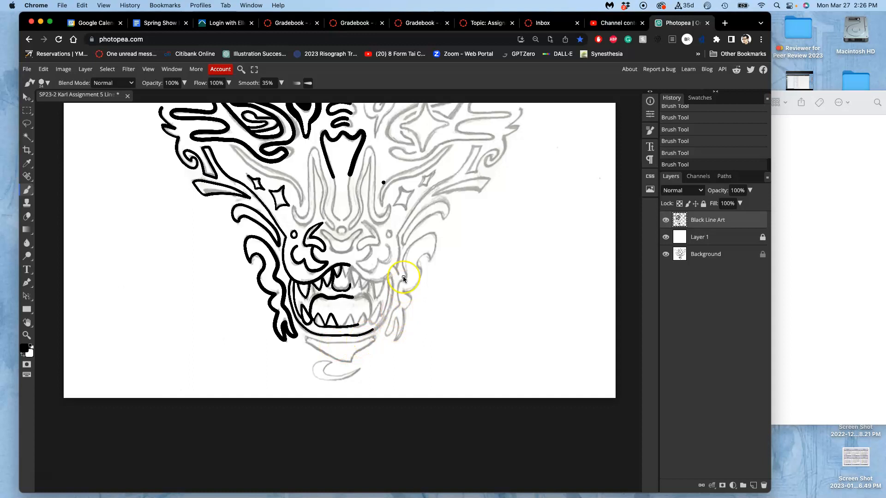
scroll(393, 281, "up", 1)
scroll(392, 280, "up", 3)
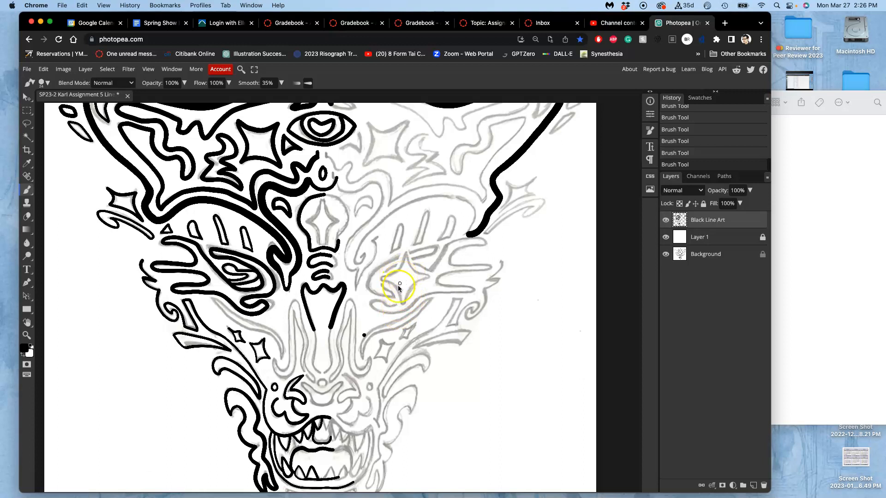
scroll(379, 292, "down", 2)
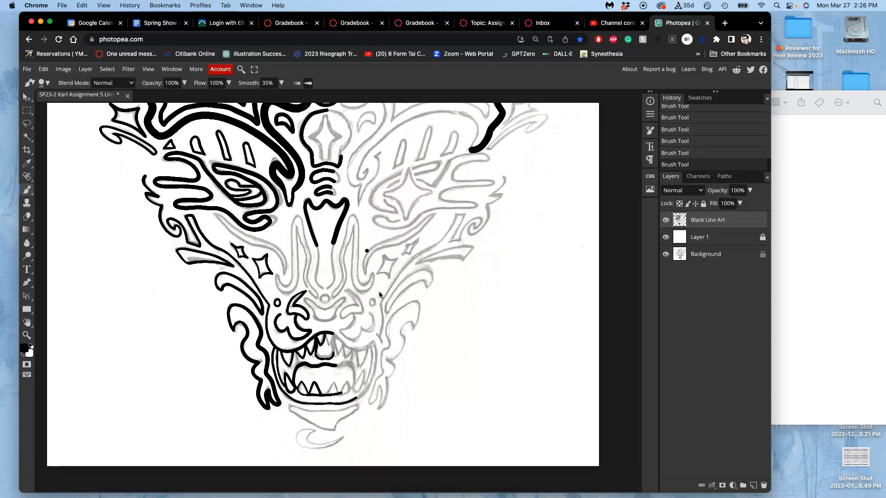
scroll(378, 292, "up", 5)
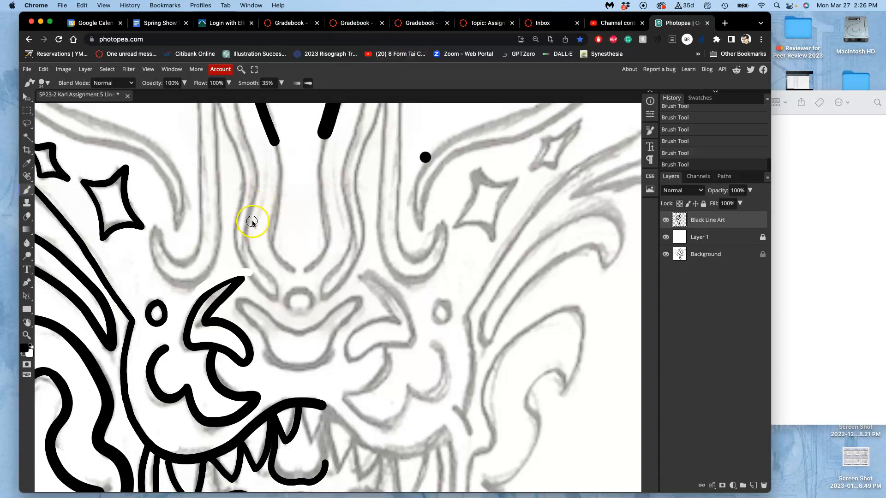
scroll(369, 213, "left", 5)
scroll(369, 212, "up", 3)
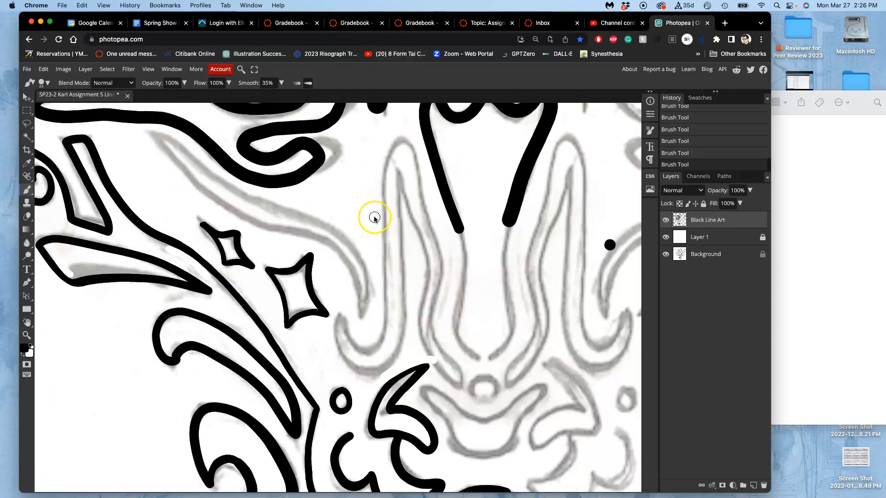
Save the line art document.
key("super+s")
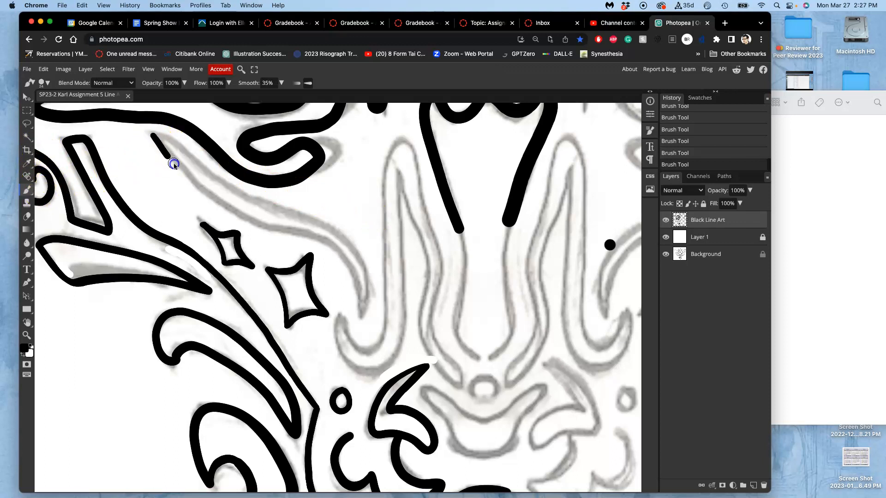
left_click_drag(257, 225, 337, 249)
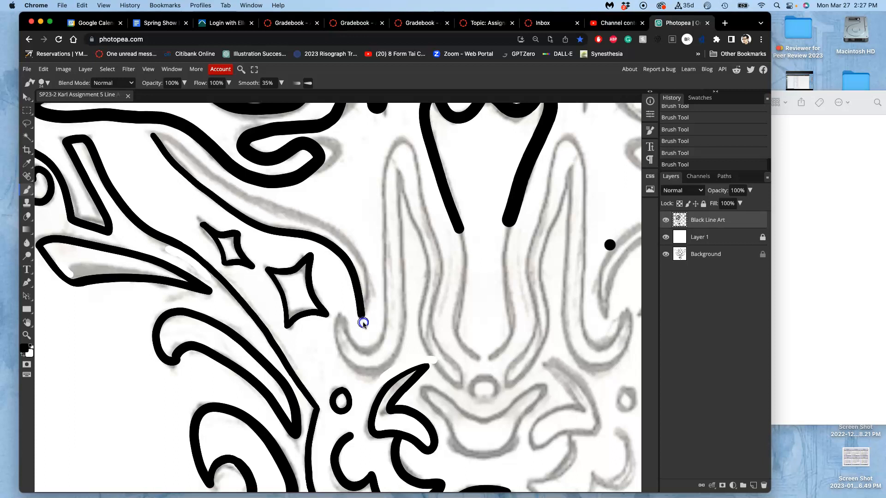
left_click_drag(366, 314, 368, 293)
mouse_move(358, 256)
left_mouse_down()
mouse_move(342, 238)
mouse_move(238, 196)
mouse_move(162, 138)
left_mouse_up()
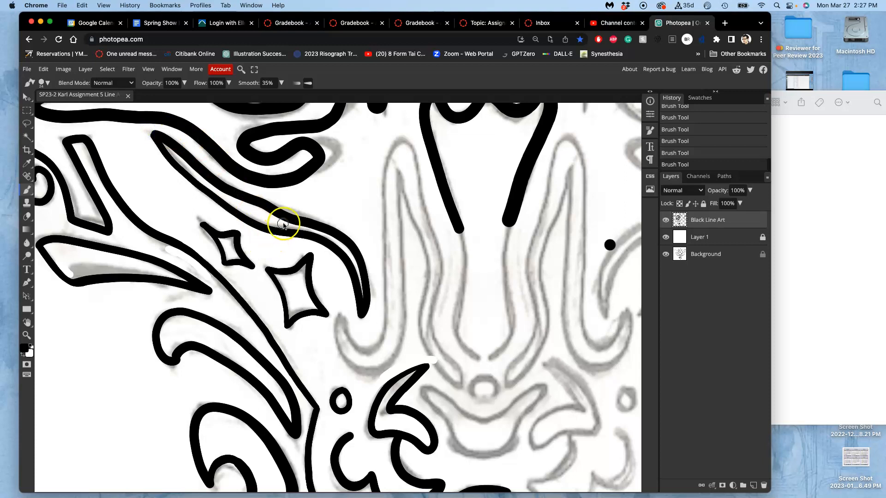
key("ctrl+z")
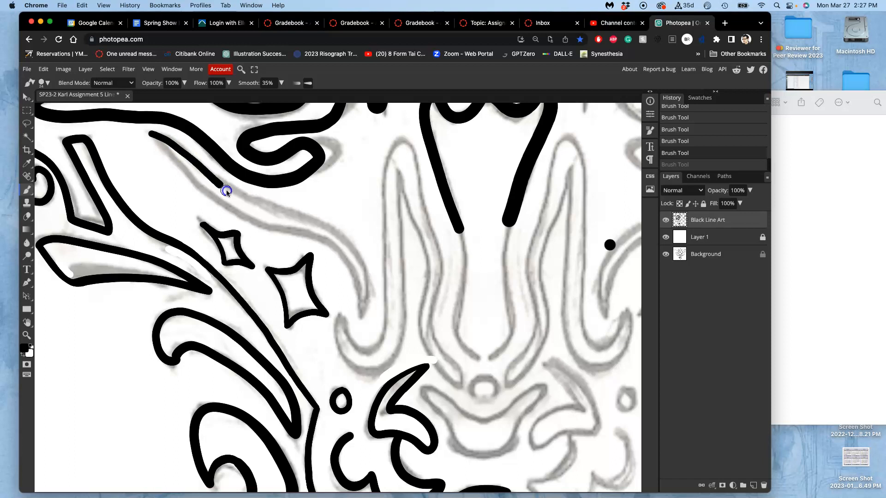
Ink both edges of the long tapering stripe that curves under the face's left eye toward the nose, following the sketch with the Brush.
left_click_drag(267, 208, 295, 213)
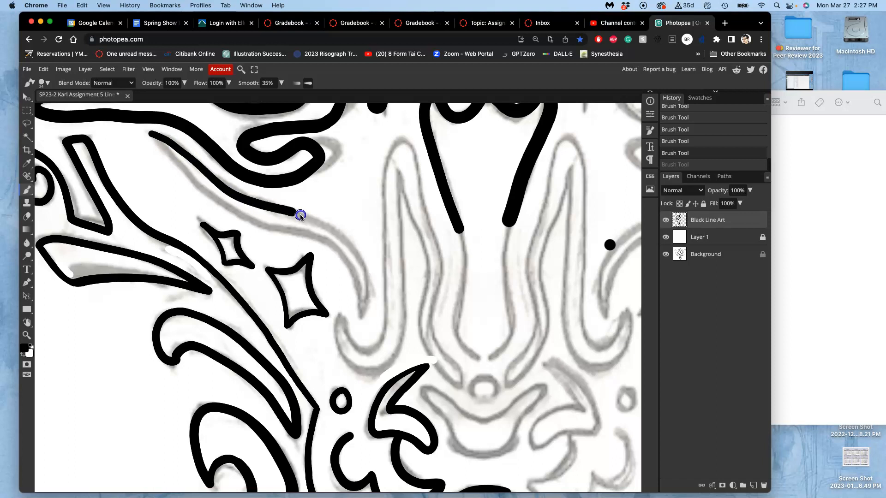
left_click_drag(361, 254, 371, 286)
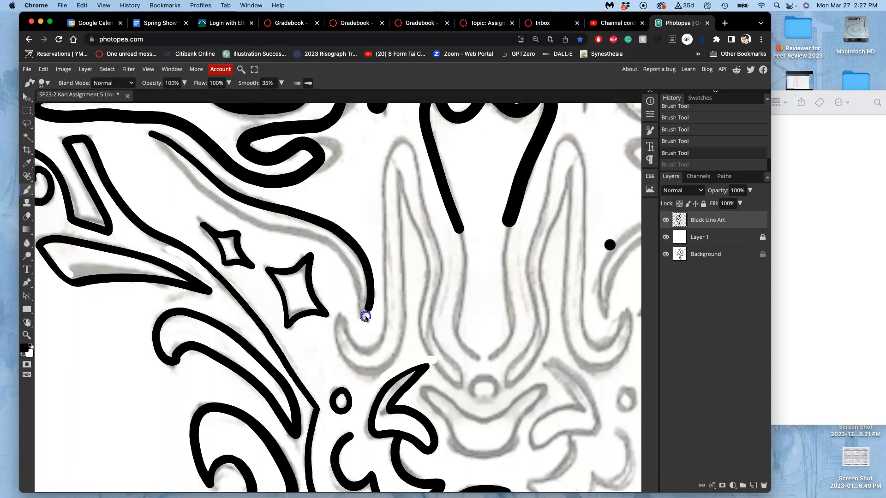
left_click_drag(361, 324, 362, 321)
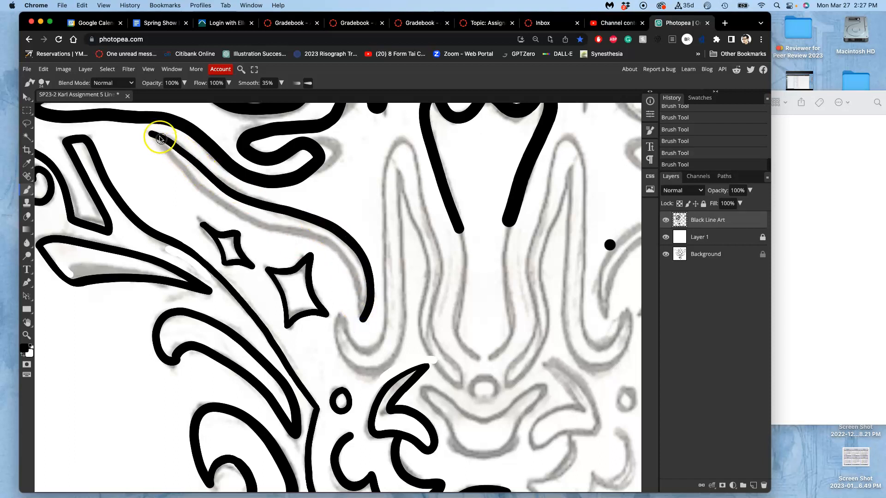
left_click_drag(152, 135, 153, 137)
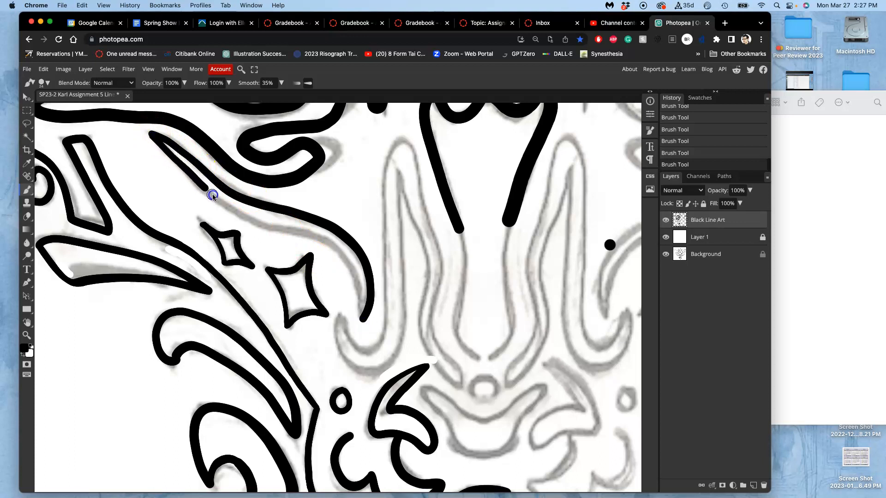
left_click_drag(237, 212, 289, 225)
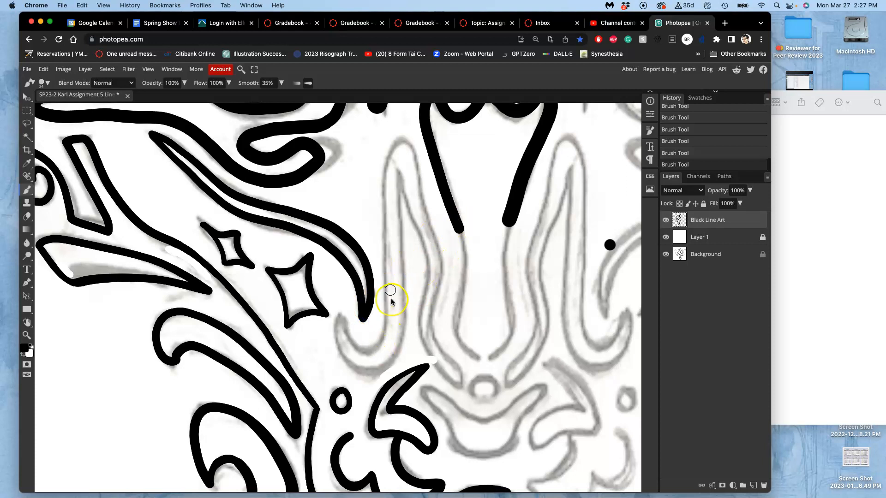
left_click_drag(354, 157, 331, 194)
left_click_drag(358, 159, 338, 210)
left_click_drag(368, 173, 349, 210)
mouse_move(374, 184)
left_mouse_down()
mouse_move(351, 219)
mouse_move(364, 220)
left_mouse_up()
left_click_drag(372, 219, 367, 226)
left_click_drag(361, 142, 367, 148)
left_click(365, 138)
left_click(372, 135)
left_click(379, 131)
left_click(380, 151)
left_click(383, 155)
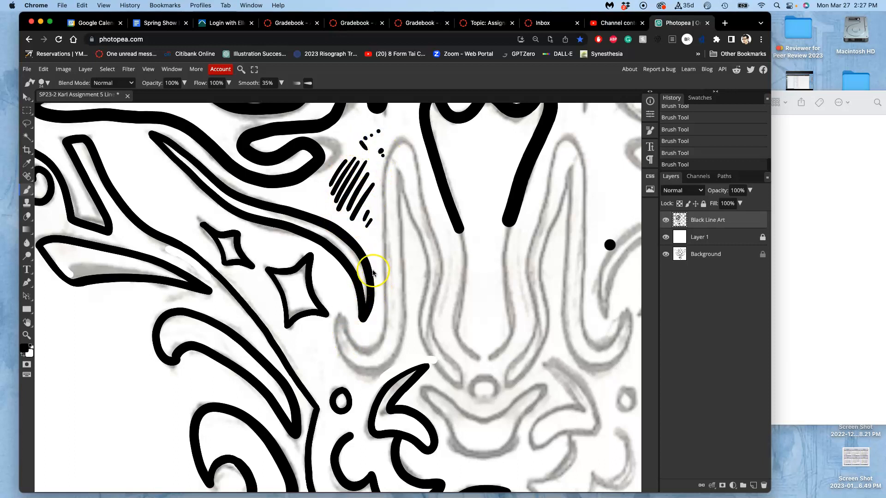
key("ctrl+z")
key("ctrl+z")
key("ctrl+z")
key("ctrl+z")
key("ctrl+z")
key("ctrl+z")
key("ctrl+z")
key("ctrl+z")
key("ctrl+z")
key("ctrl+z")
key("ctrl+z")
key("ctrl+z")
key("ctrl+z")
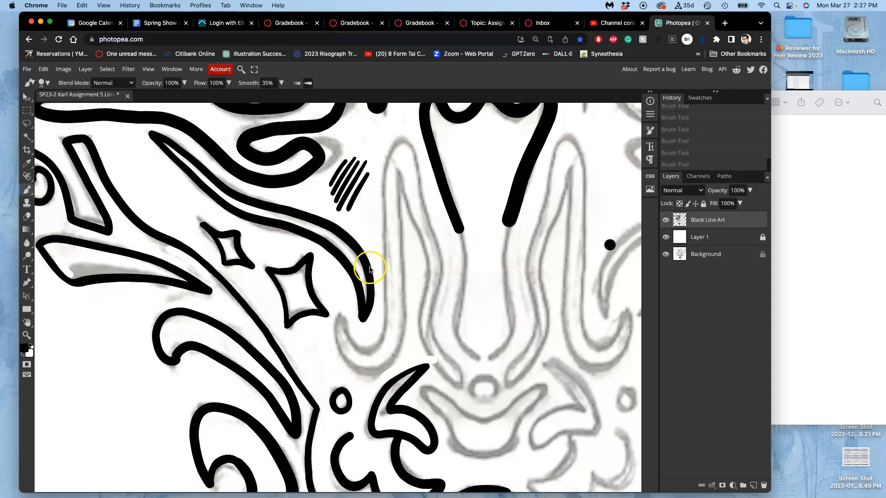
key("ctrl+z")
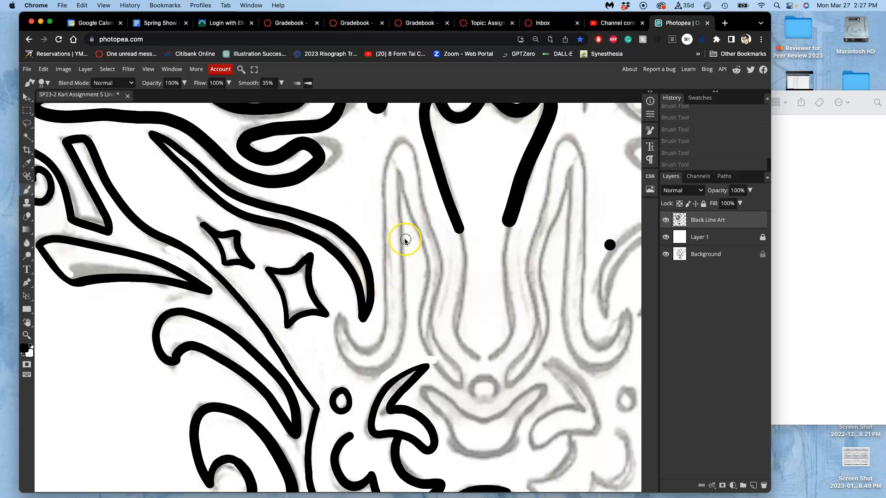
Ink the closed hooked outline along the left of the nose bridge, tracing its inner and outer edges over the sketch.
left_click_drag(369, 293, 237, 292)
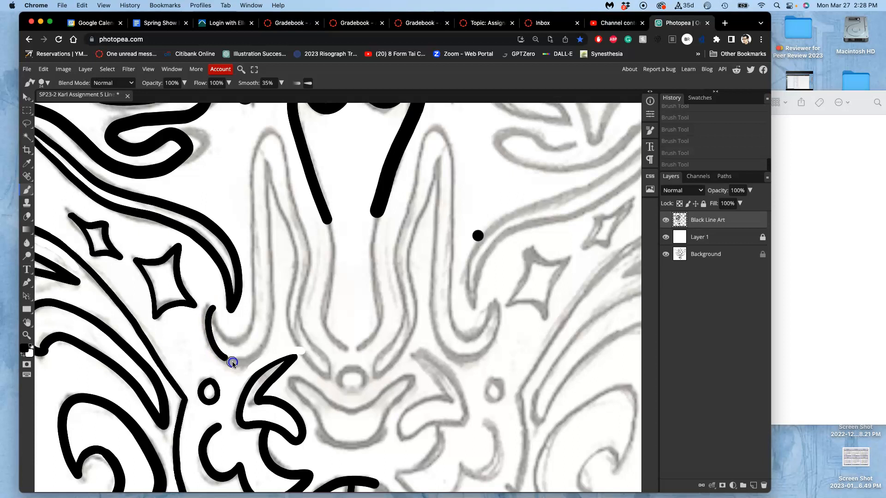
mouse_move(247, 363)
left_mouse_down()
mouse_move(266, 323)
mouse_move(268, 160)
left_mouse_up()
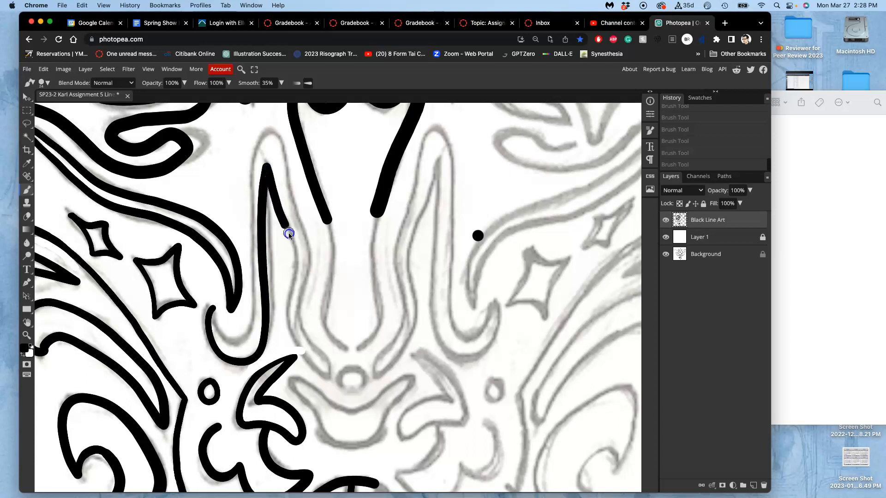
left_click_drag(286, 325, 292, 344)
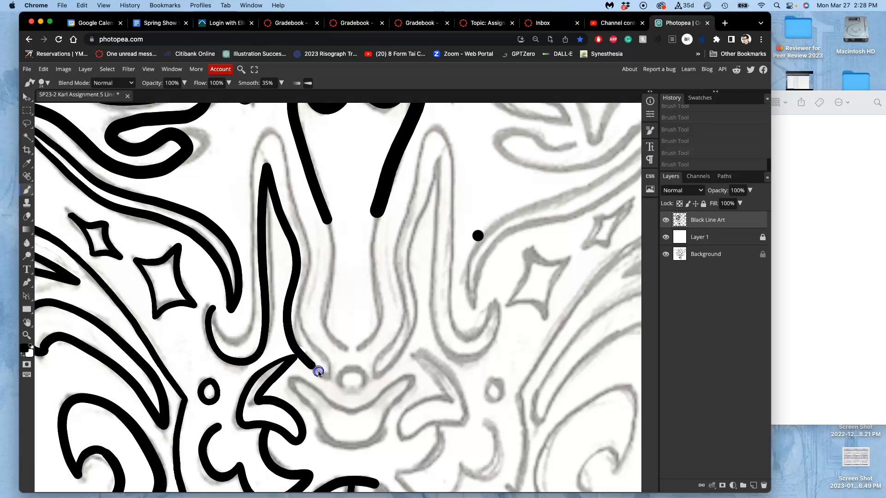
left_click_drag(328, 375, 328, 362)
left_click_drag(303, 332, 300, 314)
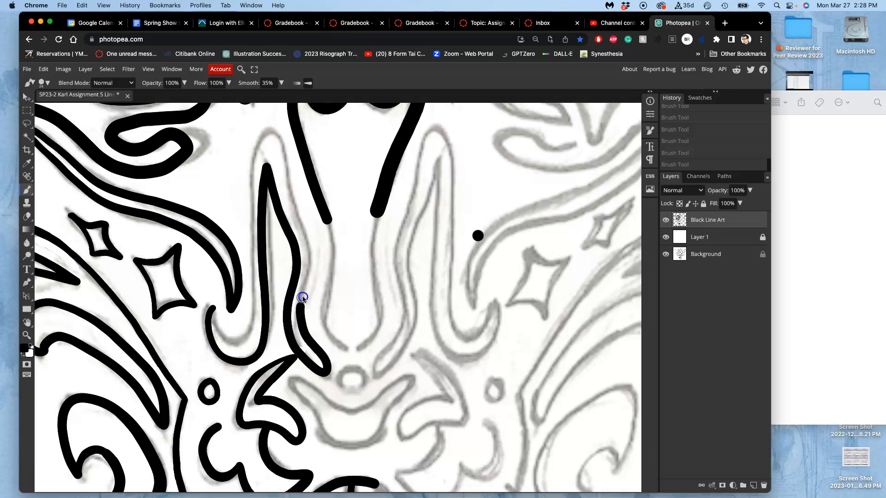
left_click_drag(313, 261, 309, 238)
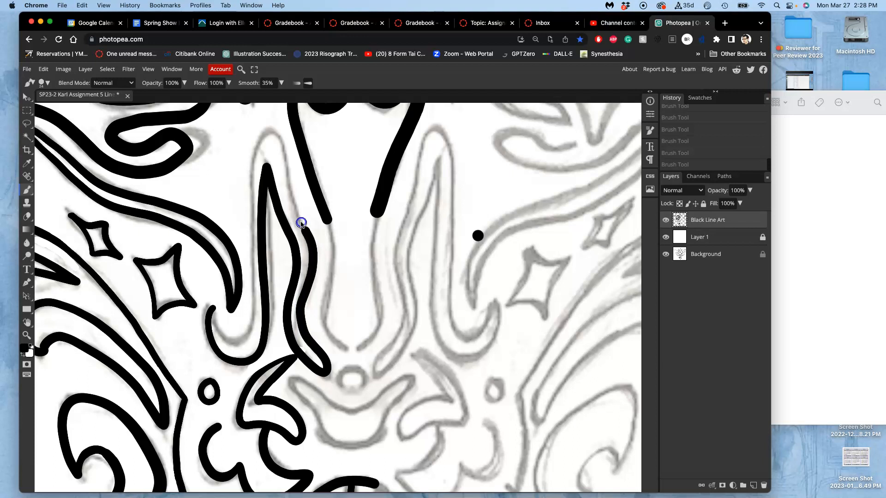
mouse_move(284, 159)
left_mouse_down()
mouse_move(273, 131)
mouse_move(251, 141)
mouse_move(243, 189)
mouse_move(247, 327)
left_mouse_up()
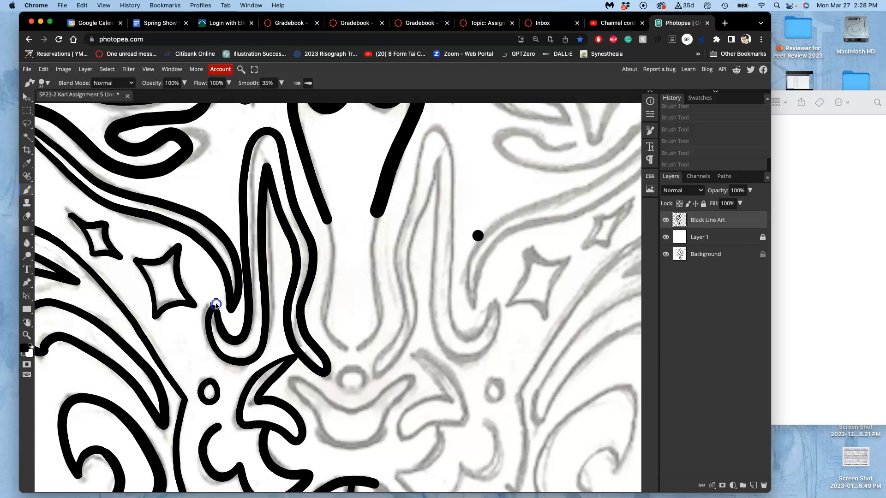
mouse_move(213, 308)
left_mouse_down()
mouse_move(218, 346)
mouse_move(245, 358)
left_mouse_up()
key("super+z")
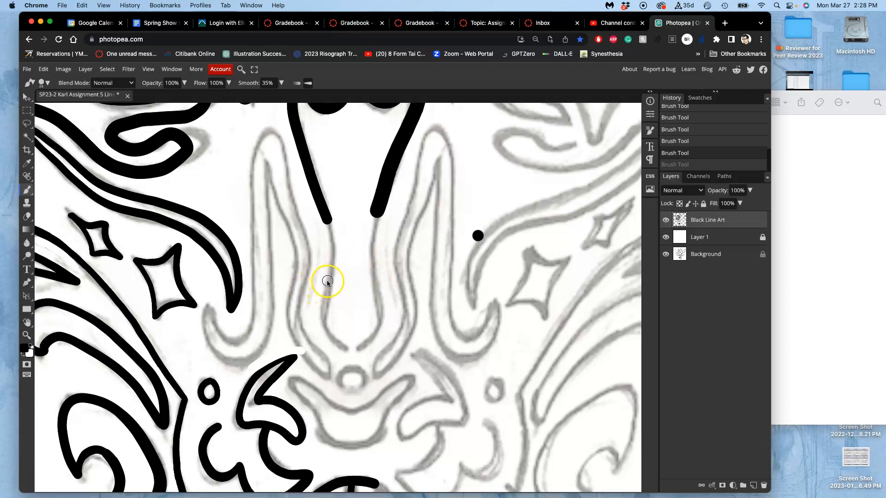
key("super+shift+z")
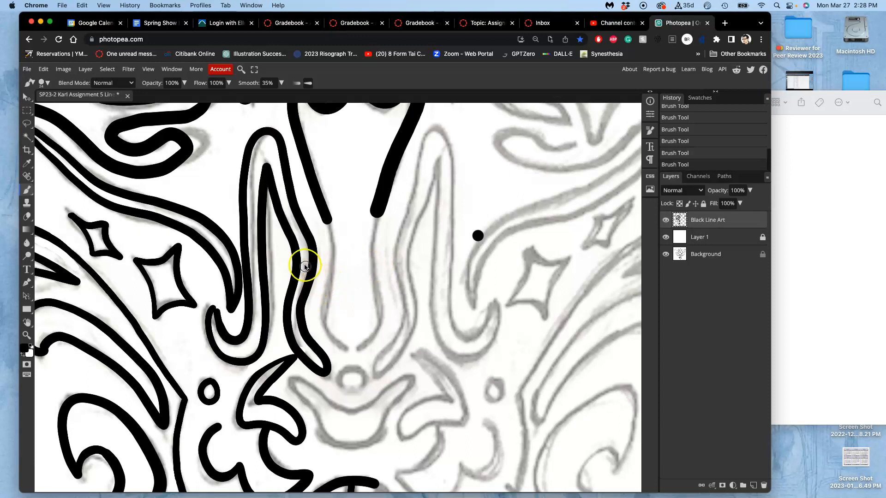
Lasso the hooked shape inked along the nose bridge, cut it from the Black Line Art layer and paste it in place on a new layer.
left_click(27, 124)
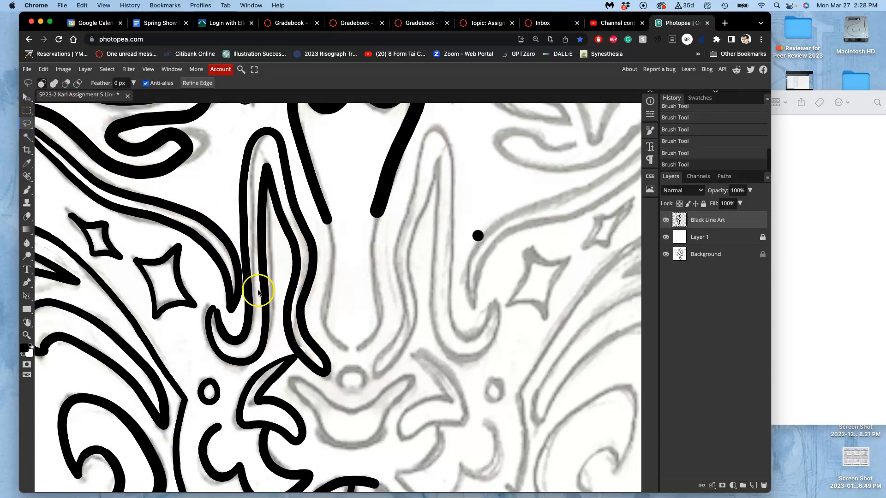
scroll(260, 289, "up", 2)
scroll(260, 289, "up", 5)
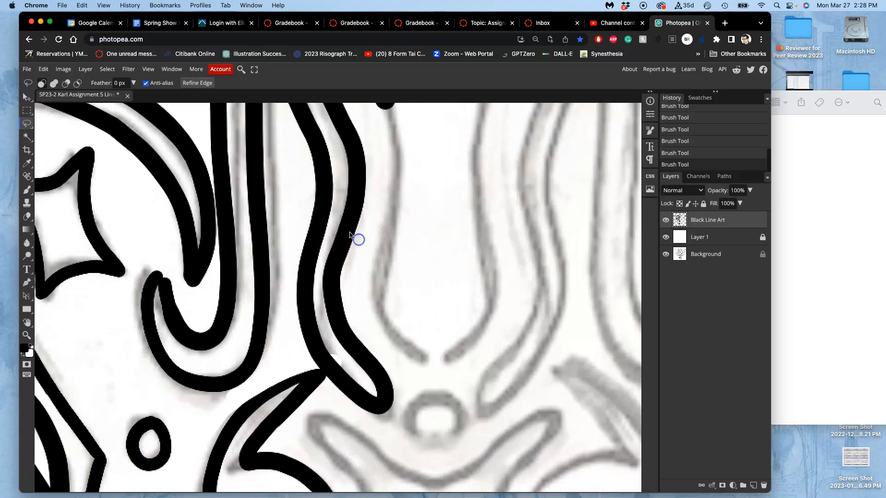
left_click_drag(210, 158, 212, 171)
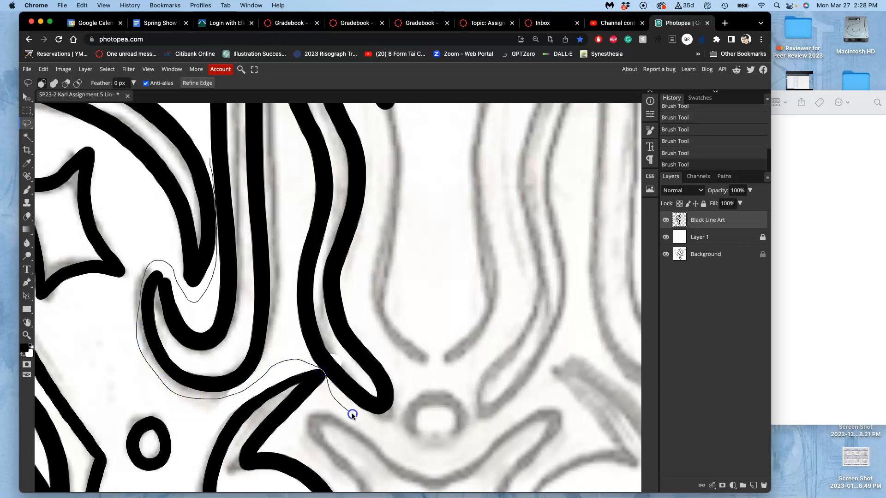
left_click_drag(410, 407, 385, 232)
mouse_move(393, 197)
left_mouse_down()
mouse_move(418, 314)
mouse_move(409, 259)
mouse_move(379, 200)
left_mouse_up()
mouse_move(354, 143)
left_mouse_down()
mouse_move(382, 234)
mouse_move(360, 156)
left_mouse_up()
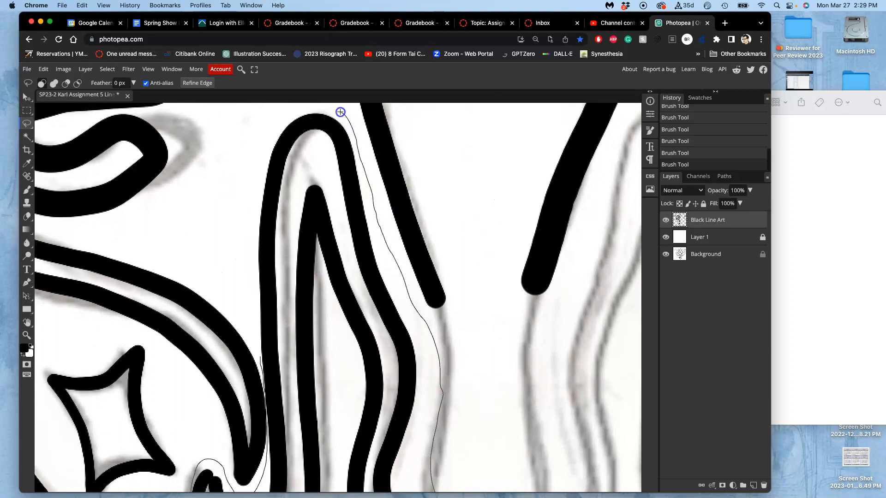
mouse_move(292, 112)
left_mouse_down()
mouse_move(264, 143)
mouse_move(249, 193)
mouse_move(248, 276)
left_mouse_up()
left_click_drag(253, 330, 253, 333)
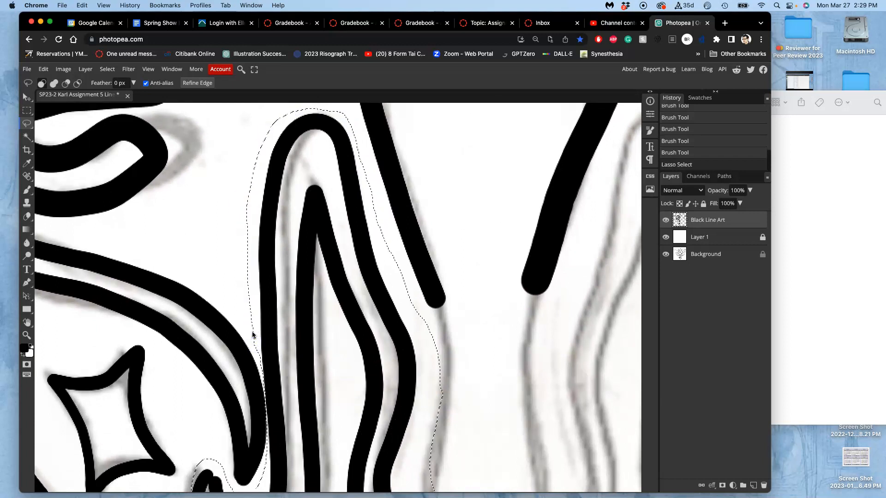
key("Delete")
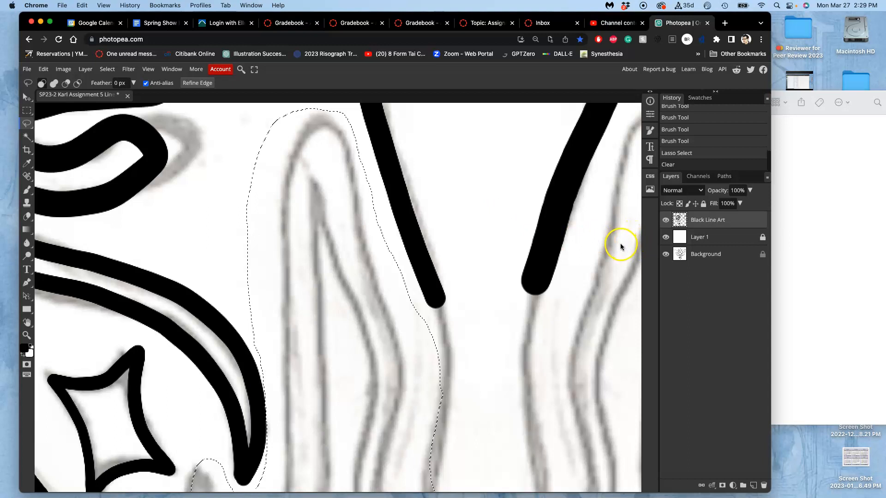
key("super+v")
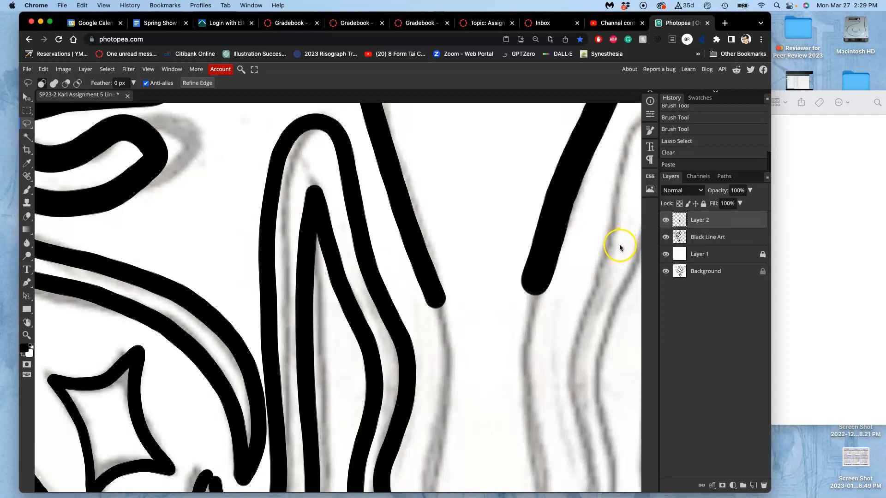
scroll(442, 168, "down", 5)
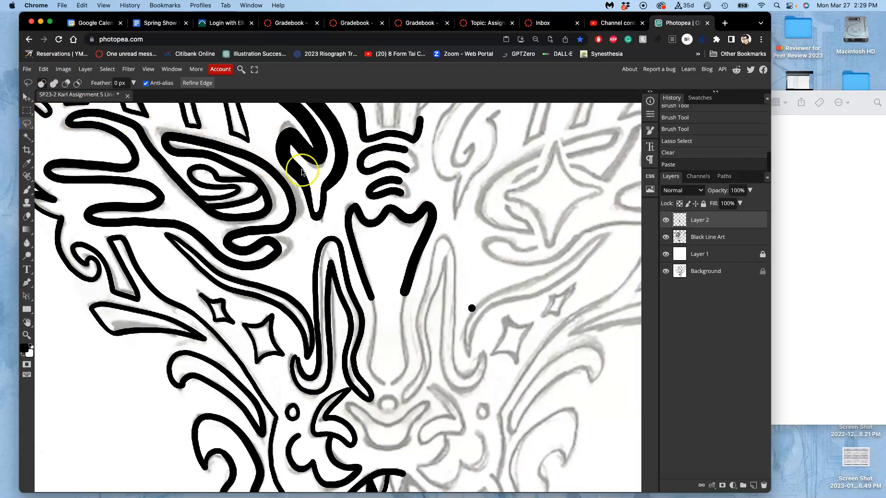
Free-transform the pasted hooked shape, shifting it slightly toward the nose bridge, narrowing it to 99.27% width and rotating it -1.3°.
key("super+t")
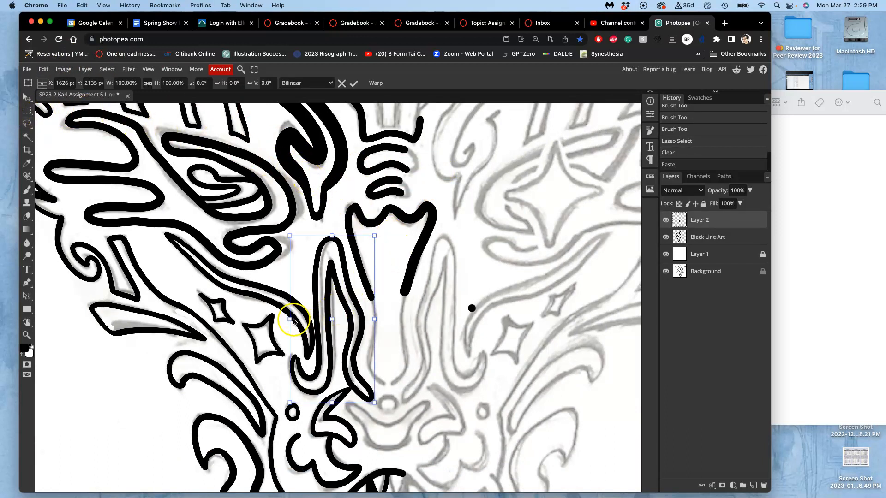
left_click_drag(290, 320, 294, 322)
left_click_drag(374, 403, 378, 403)
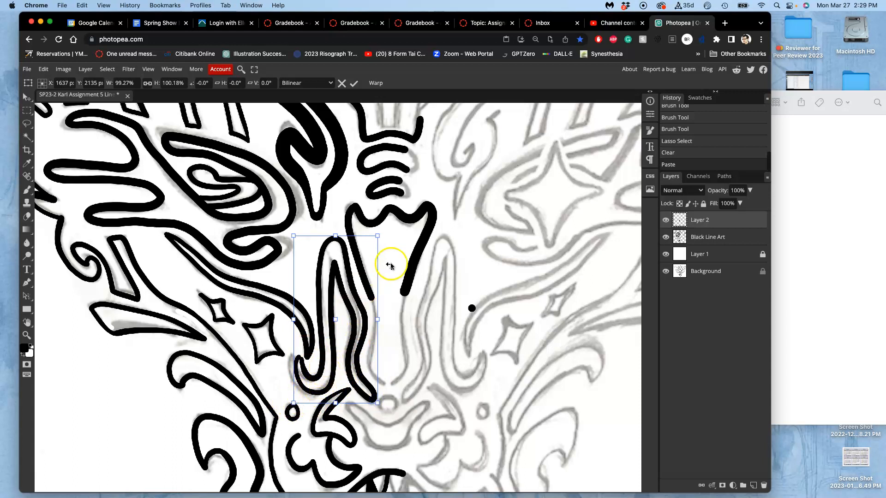
left_click_drag(386, 230, 384, 232)
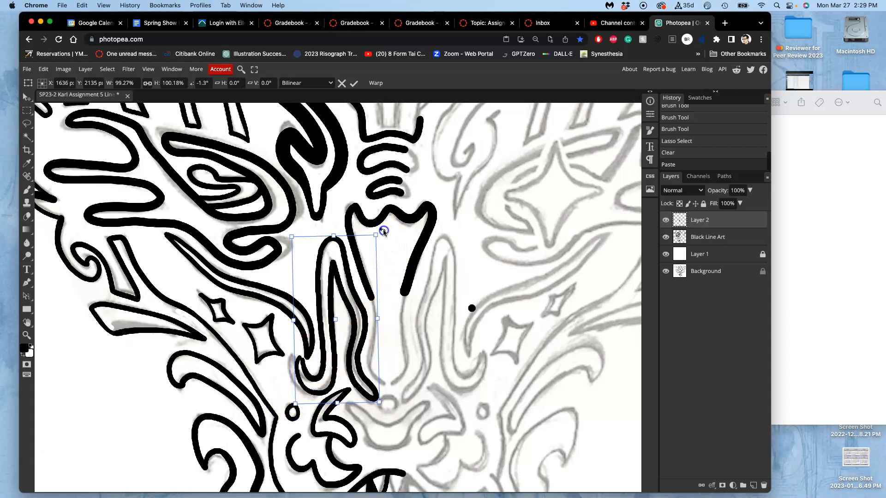
key("Return")
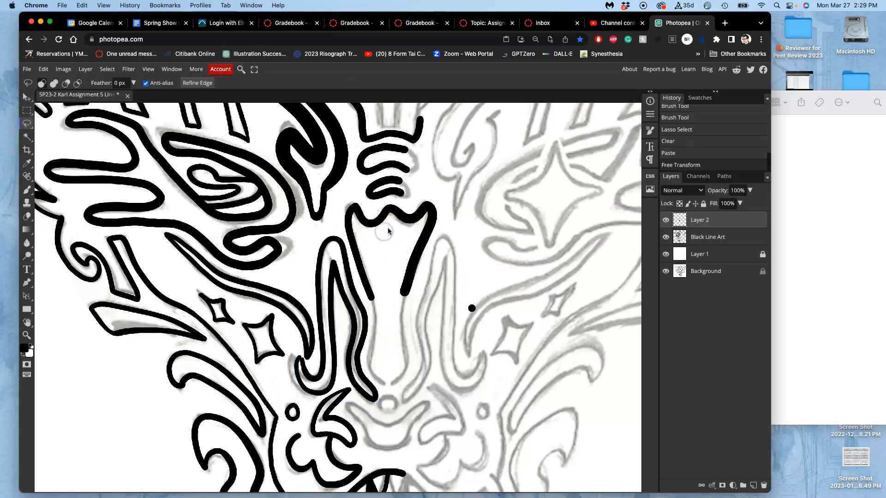
Trim the curled tip of the hooked shape with white Brush strokes, separating it from the point of the neighbouring stripe.
scroll(389, 225, "up", 5)
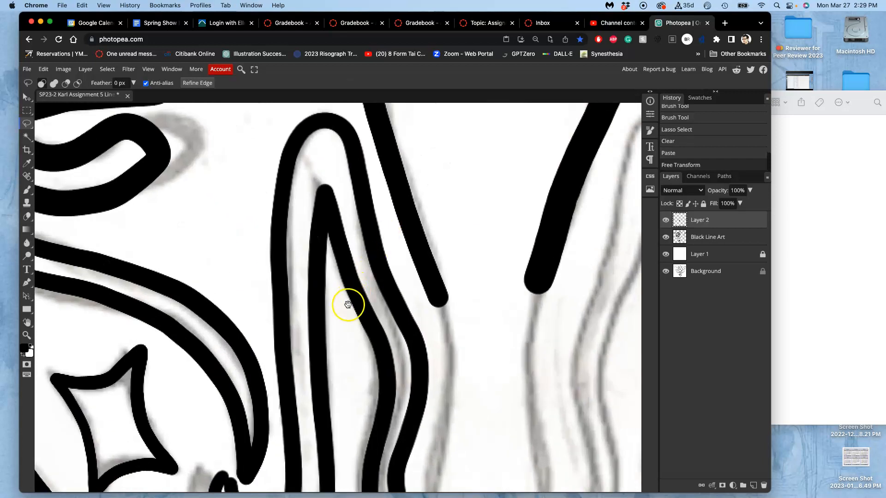
scroll(346, 241, "up", 3)
scroll(306, 247, "down", 2)
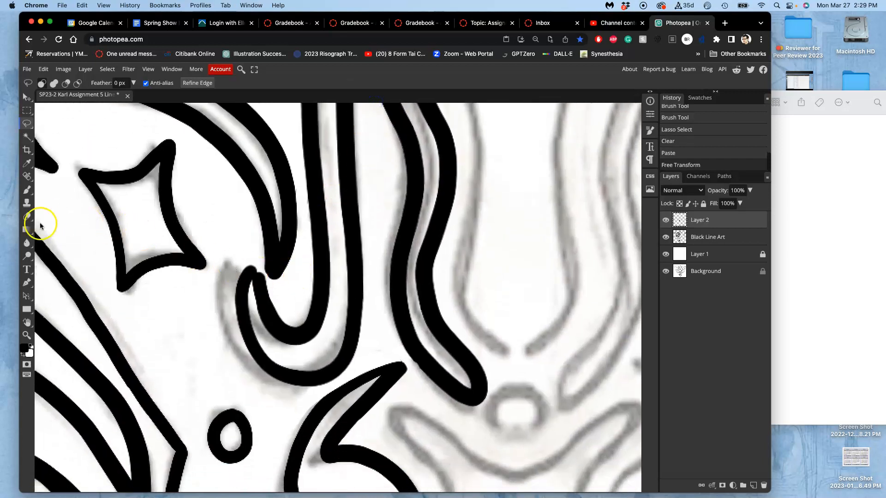
left_click(30, 347)
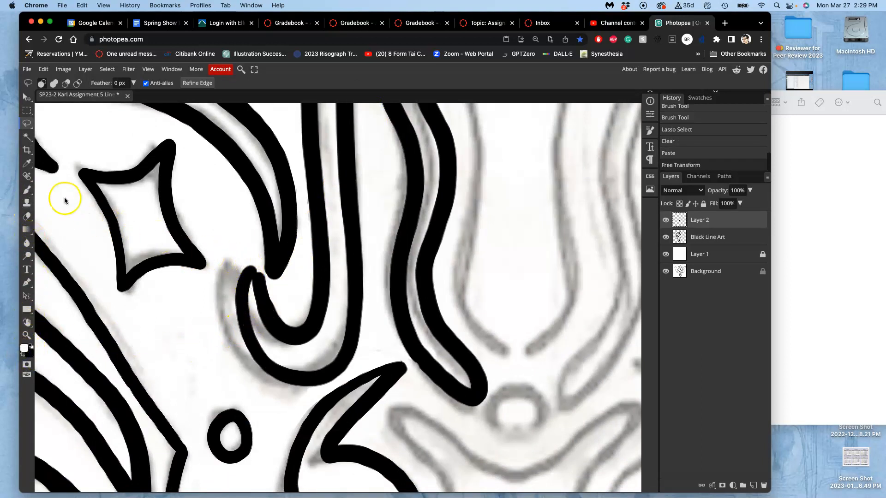
left_click(26, 190)
left_click_drag(241, 265, 241, 266)
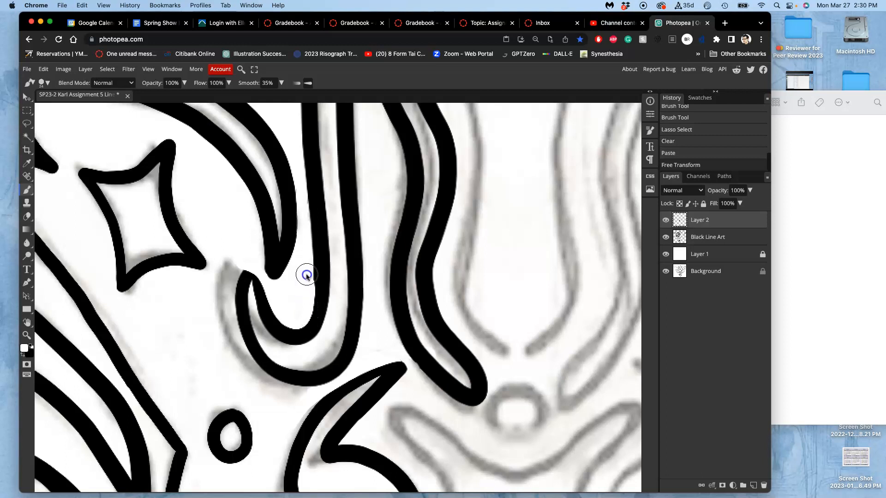
left_click_drag(305, 257, 296, 240)
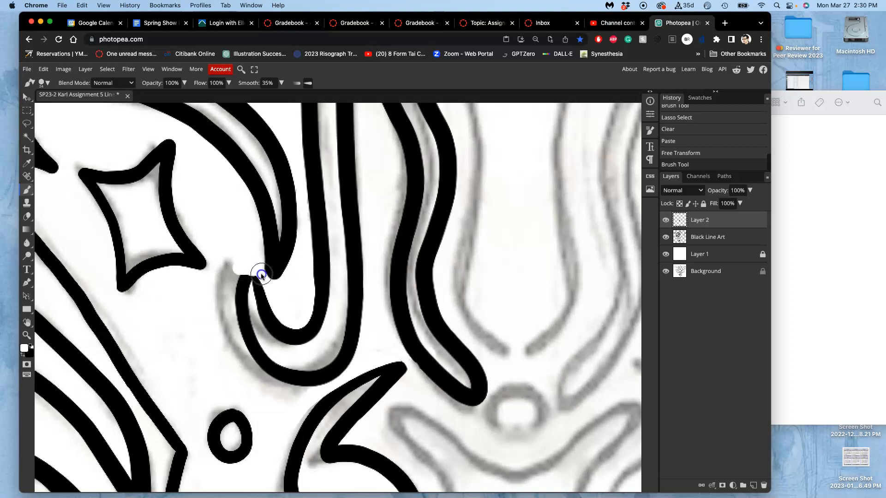
left_click_drag(271, 288, 271, 291)
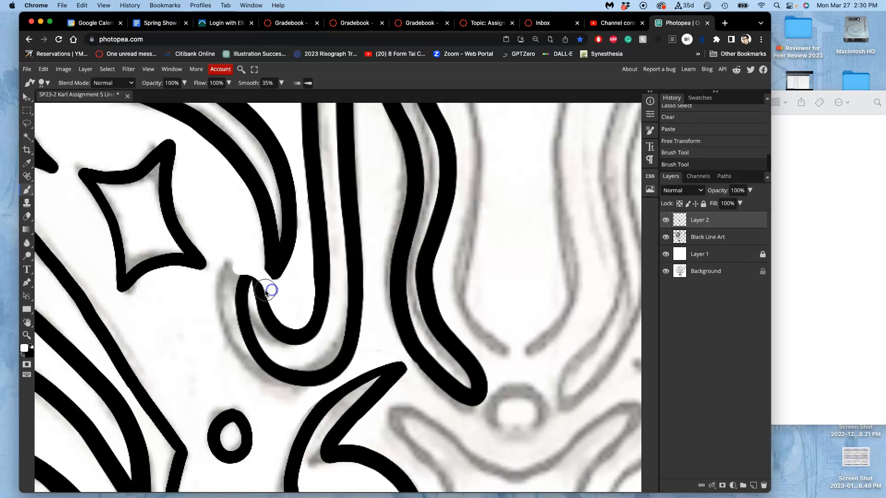
key("super+z")
left_click_drag(247, 259, 246, 258)
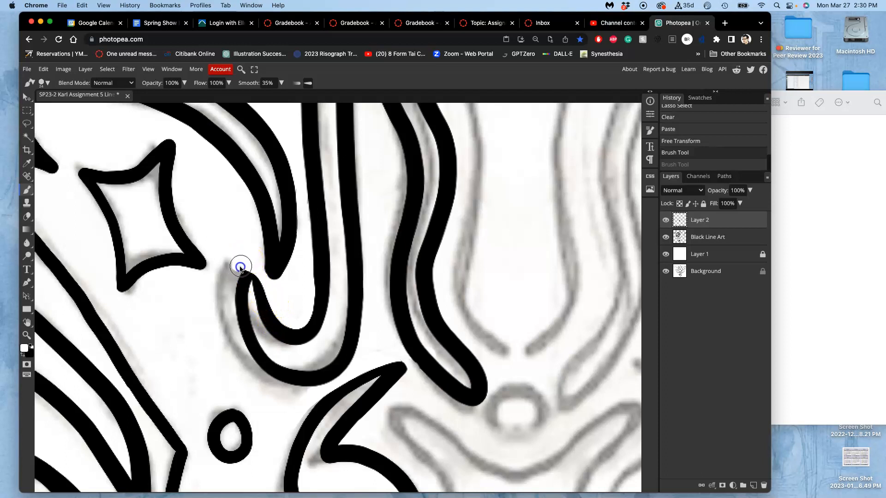
left_click_drag(232, 275, 230, 274)
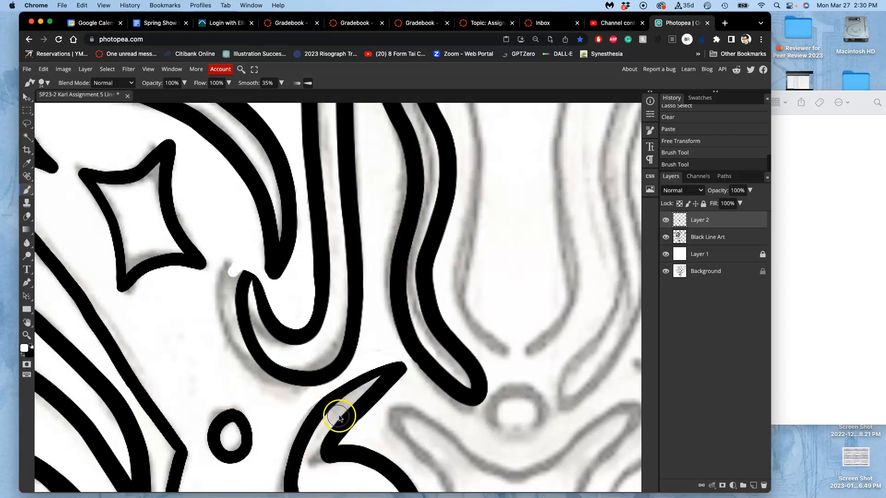
Touch up the hooked shape's lower outer edge in black, and trim it with white where it nears the pointed cheek shape.
scroll(384, 387, "up", 2)
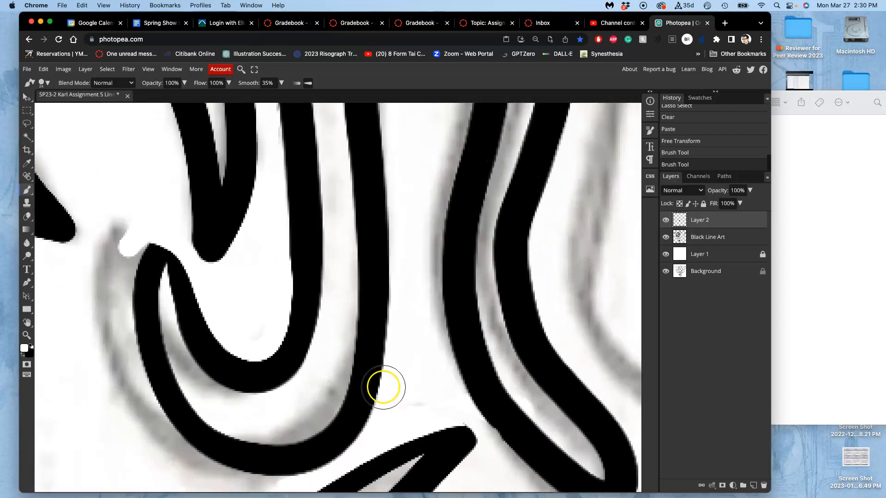
scroll(381, 384, "down", 2)
scroll(332, 265, "up", 3)
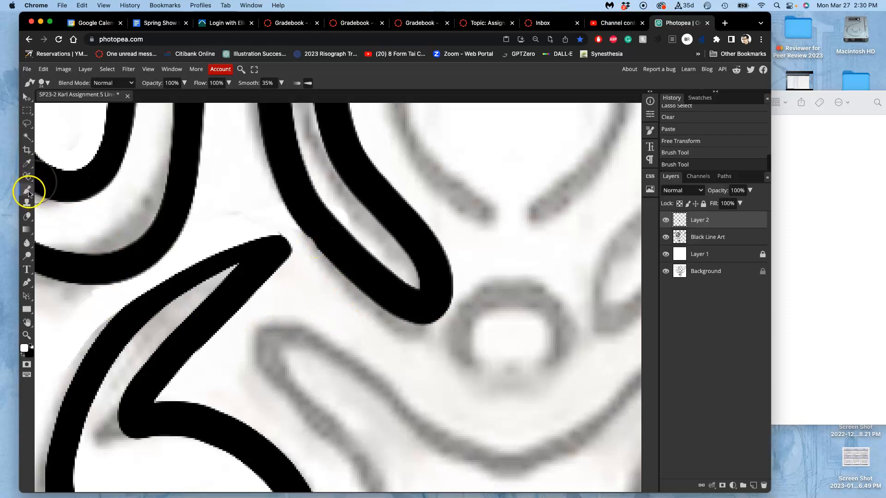
left_click(31, 345)
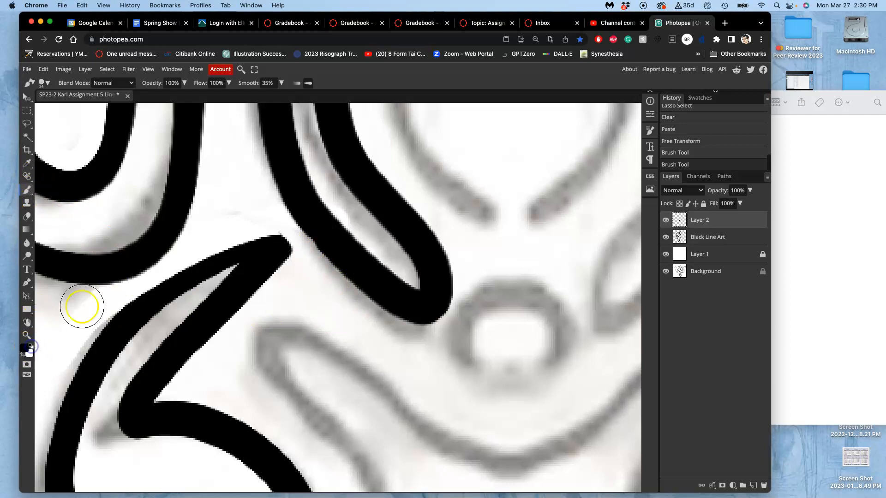
left_click_drag(301, 222, 328, 251)
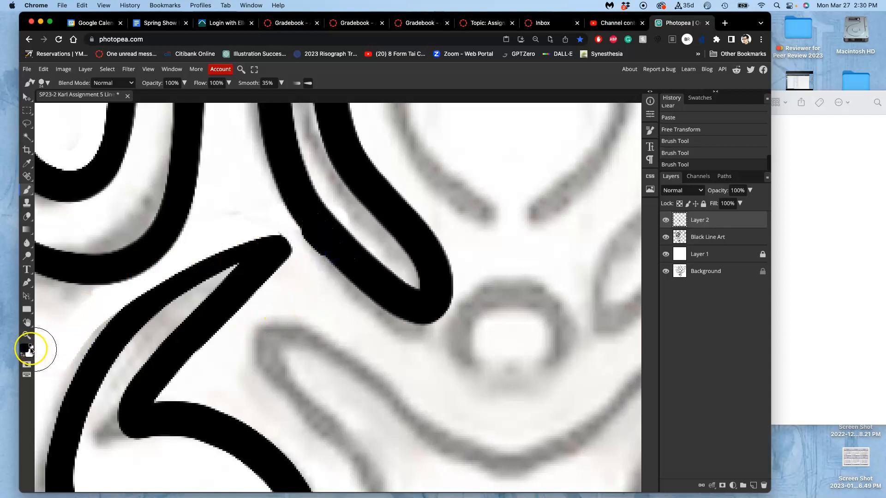
left_click(31, 345)
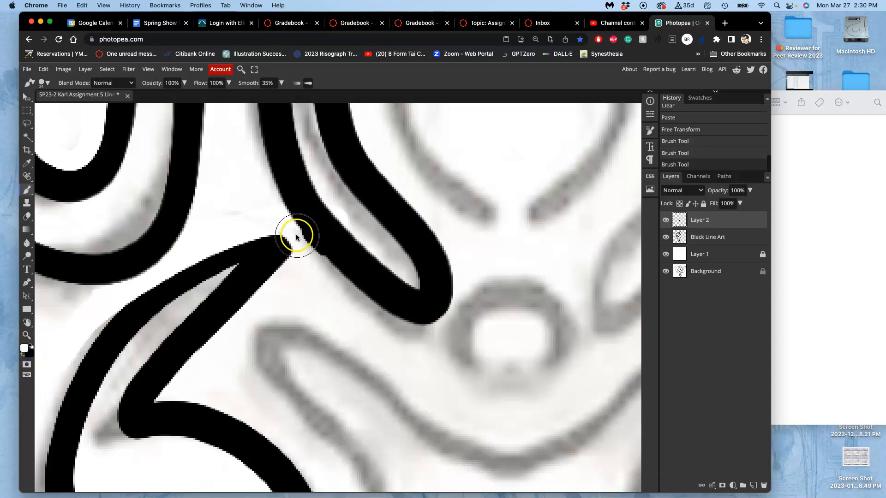
left_click_drag(300, 239, 332, 271)
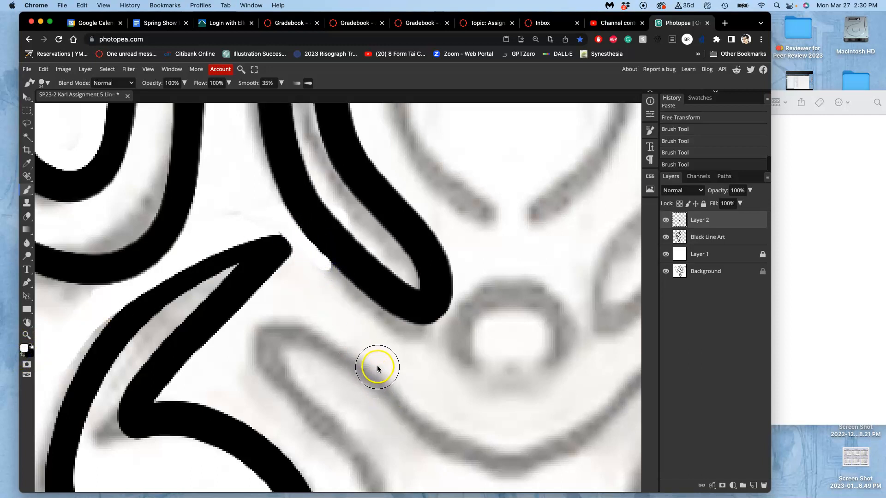
Extend the left nose-bridge line in black down the sketched curve to its inward-bending end above the small nose circle.
scroll(378, 365, "down", 6)
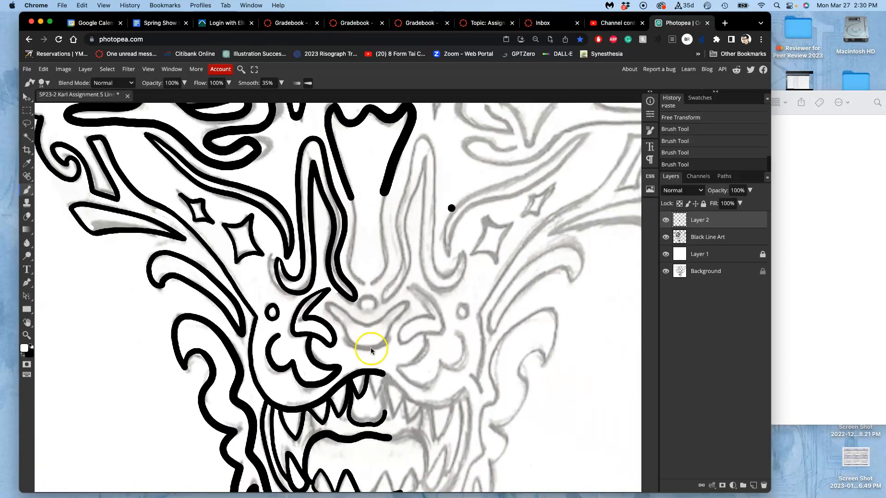
scroll(367, 347, "up", 6)
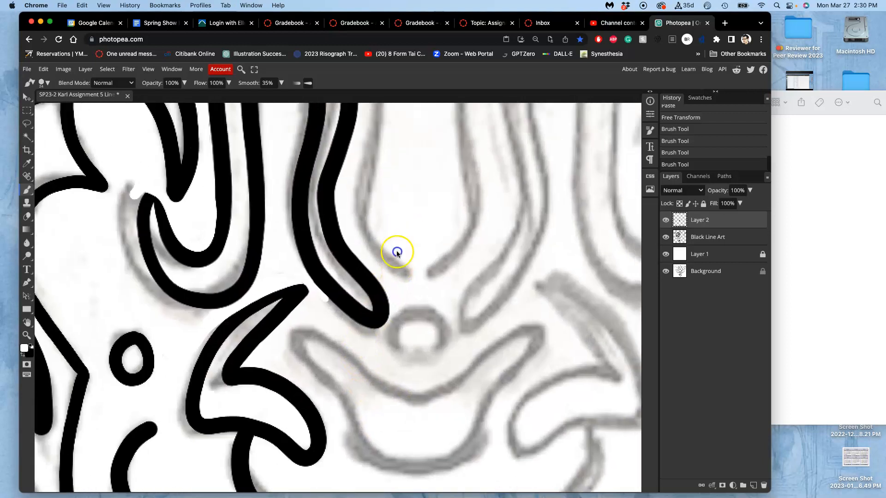
left_click_drag(397, 252, 336, 425)
left_click_drag(335, 309, 323, 291)
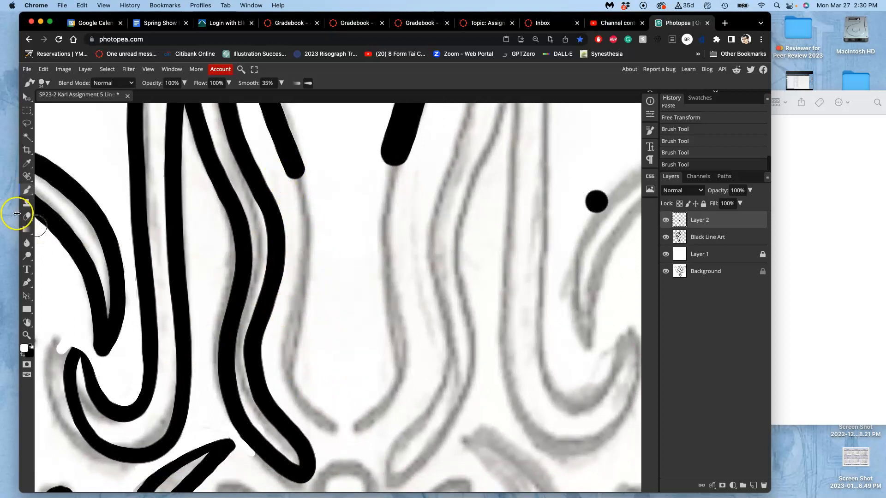
left_click(29, 353)
left_click(249, 154)
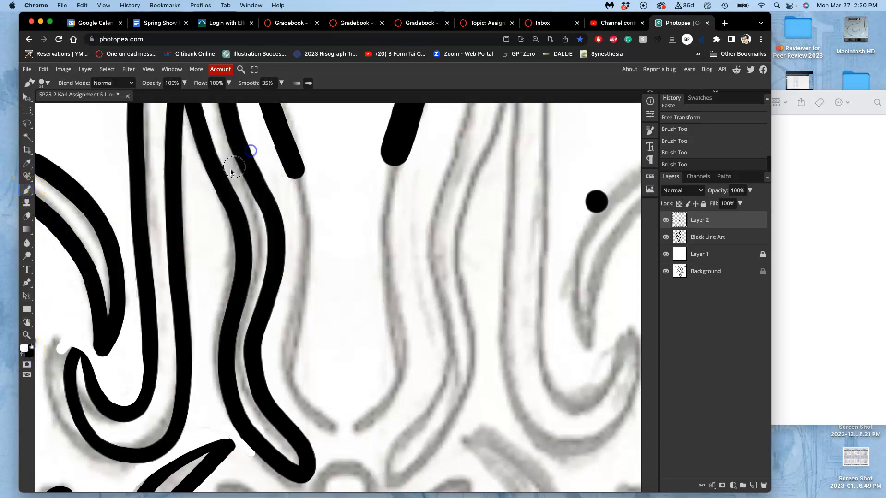
left_click(31, 345)
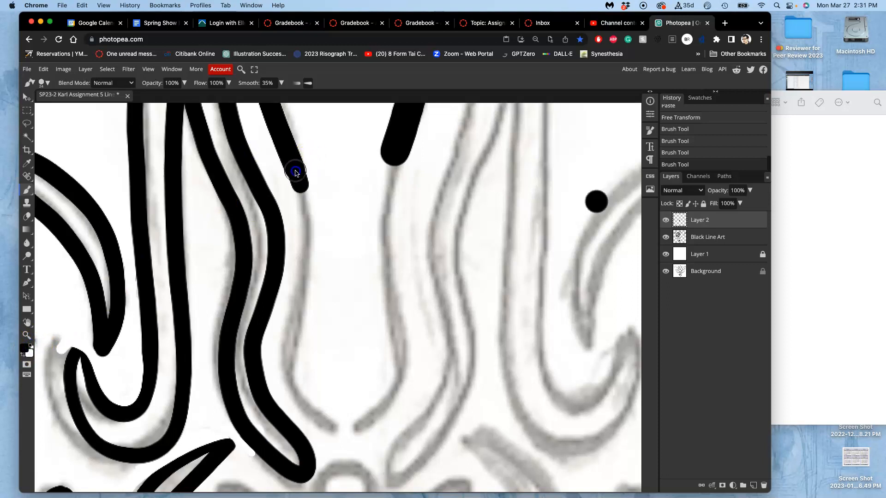
left_click_drag(302, 202, 295, 389)
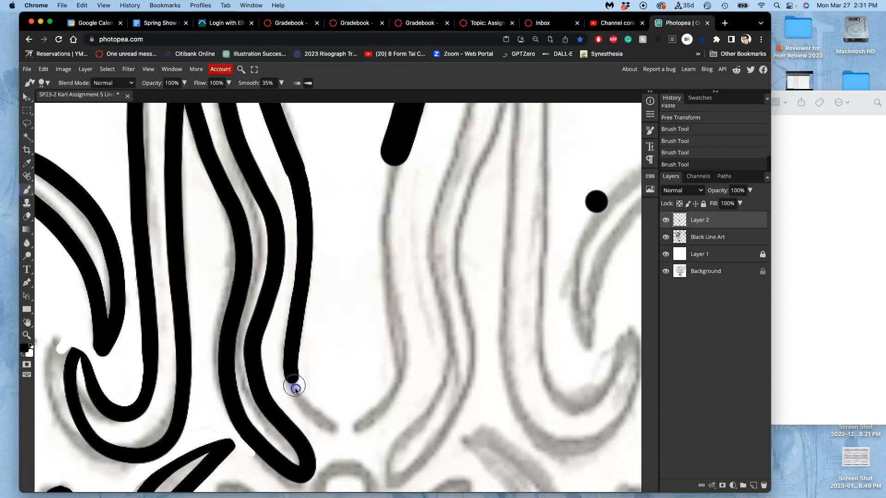
left_click_drag(323, 422, 337, 429)
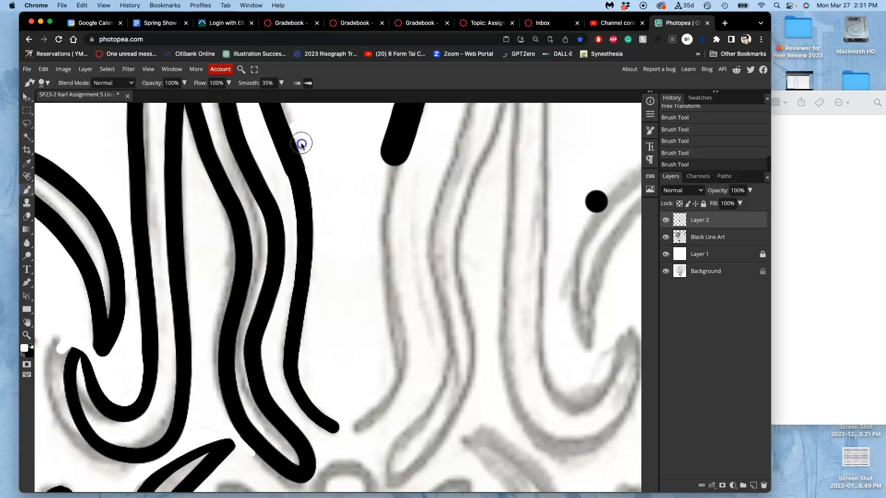
Smooth both edges of the left nose-bridge line around the join with white Brush strokes.
mouse_move(318, 189)
left_mouse_down()
mouse_move(281, 206)
mouse_move(263, 137)
left_mouse_up()
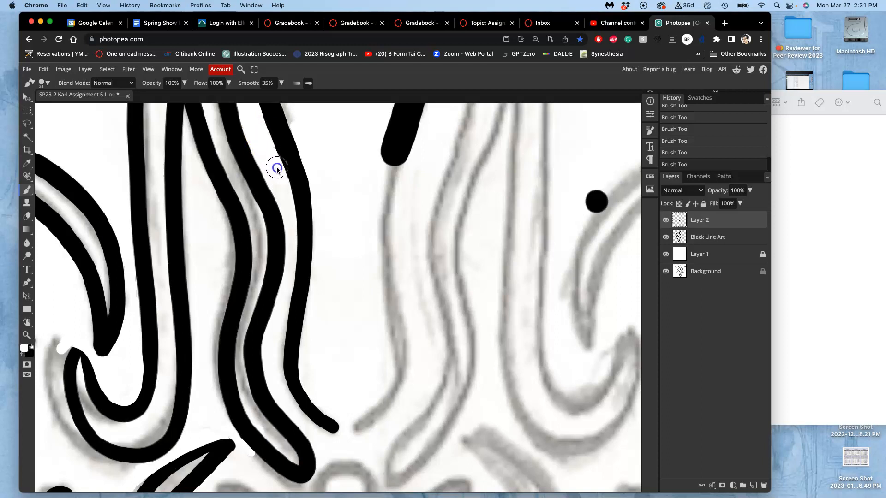
left_click(285, 198)
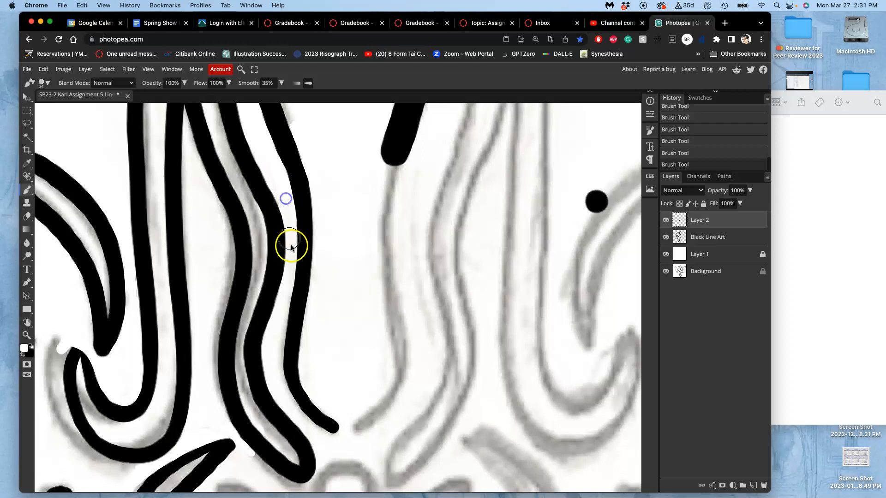
left_click_drag(308, 148, 313, 170)
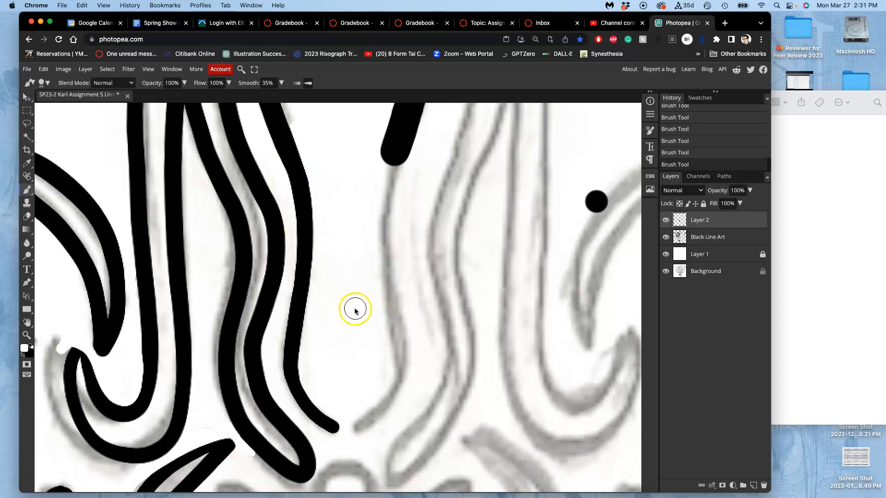
Ink the small circle above the nose in black as a closed ring over the sketch.
scroll(353, 254, "down", 10)
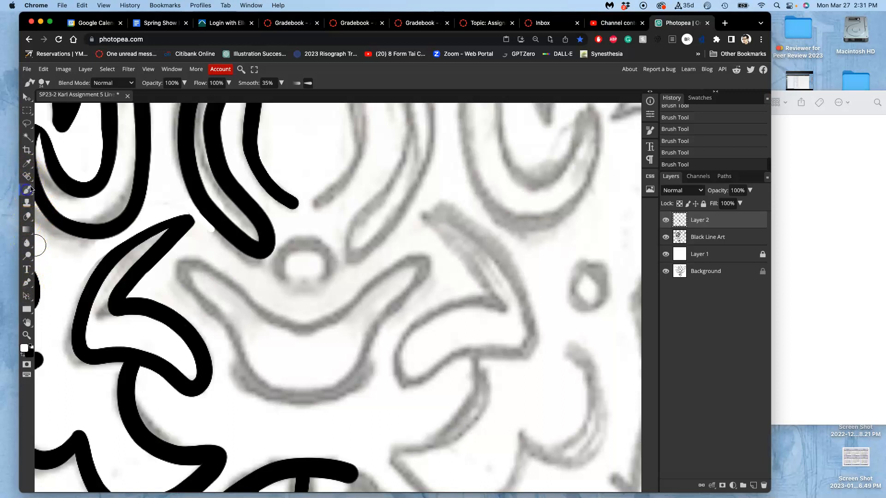
left_click(31, 346)
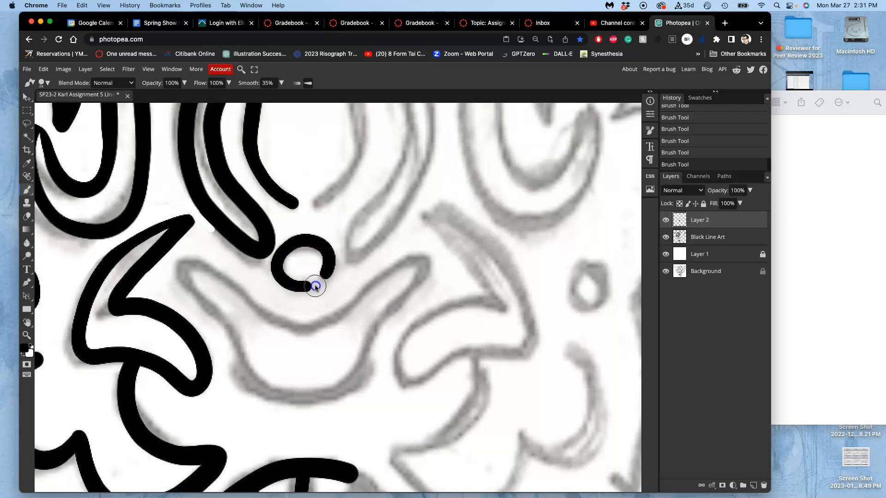
left_click_drag(329, 278, 331, 265)
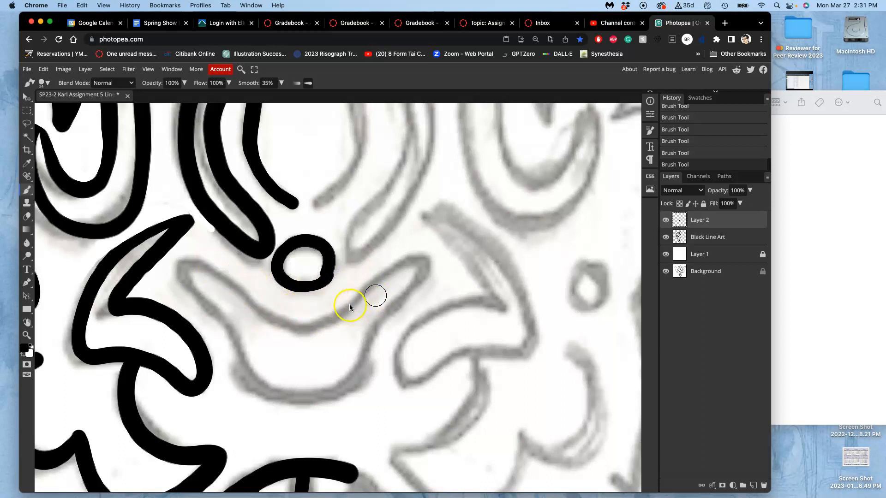
Rotate the canvas view to 75° and ink the nose's lower contour in black, from its outer tip around the curved base.
key("r")
mouse_move(340, 293)
left_mouse_down()
mouse_move(378, 286)
mouse_move(363, 317)
left_mouse_up()
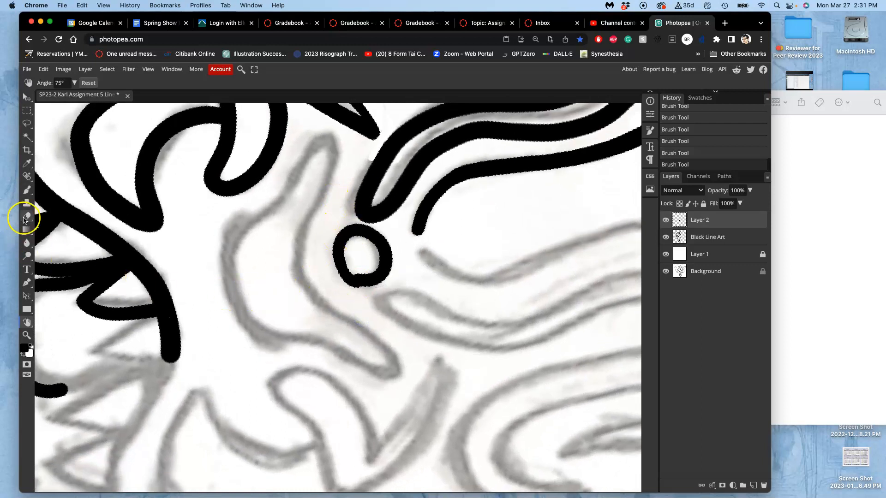
left_click(26, 190)
left_click_drag(328, 140, 327, 141)
mouse_move(299, 167)
left_mouse_down()
mouse_move(284, 195)
mouse_move(239, 233)
mouse_move(226, 267)
mouse_move(232, 296)
left_mouse_up()
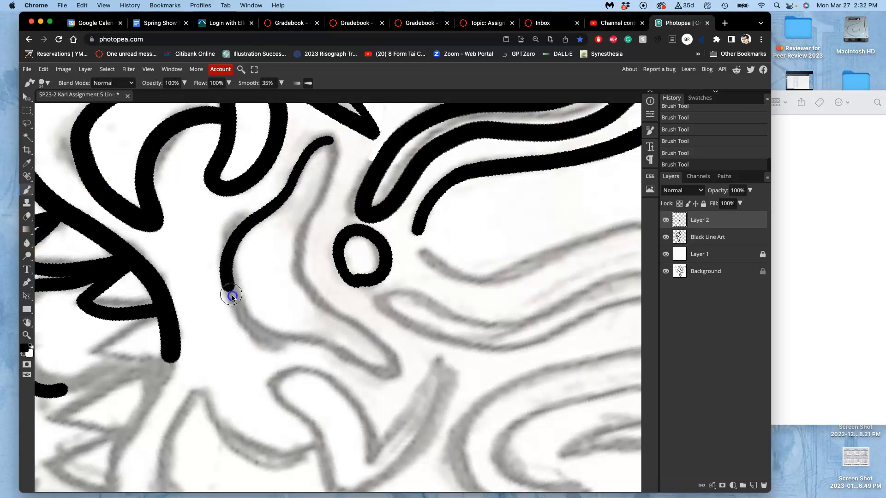
left_click_drag(253, 336, 273, 340)
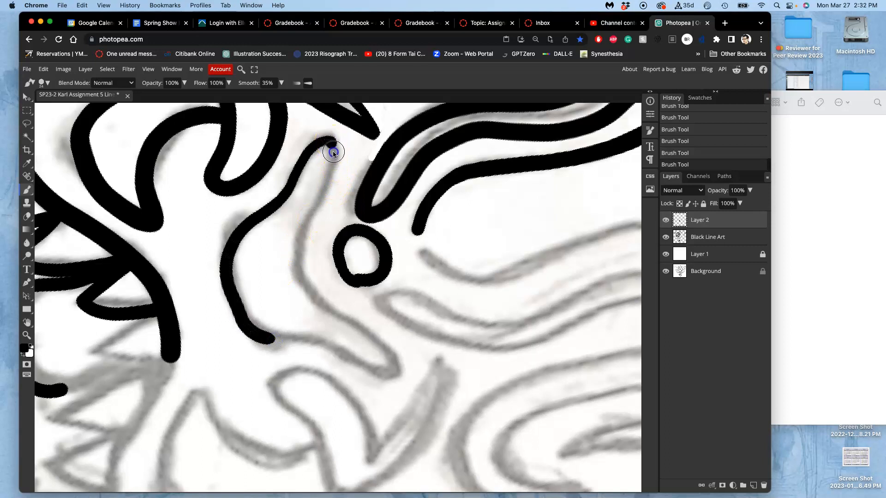
Ink the nose's upper contour in black past the small circle, and close its rounded outer tip.
mouse_move(327, 187)
left_mouse_down()
mouse_move(292, 248)
mouse_move(294, 275)
left_mouse_up()
left_click_drag(320, 305, 376, 335)
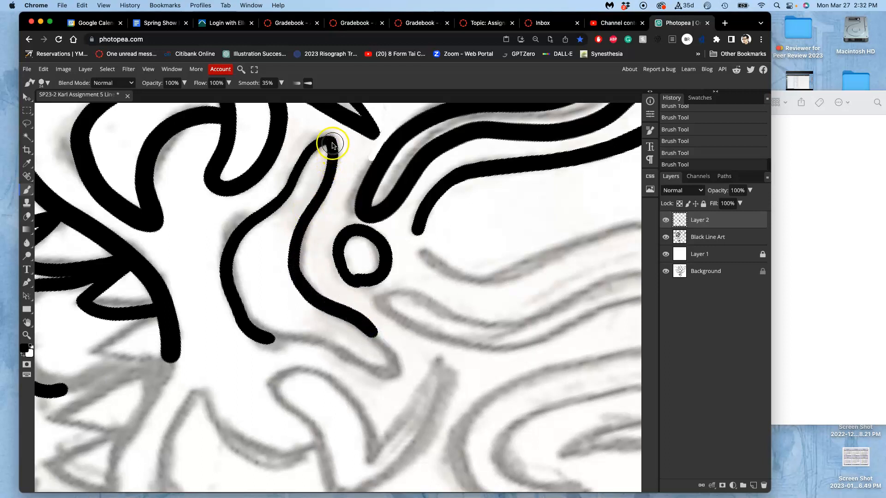
left_click_drag(327, 156, 299, 193)
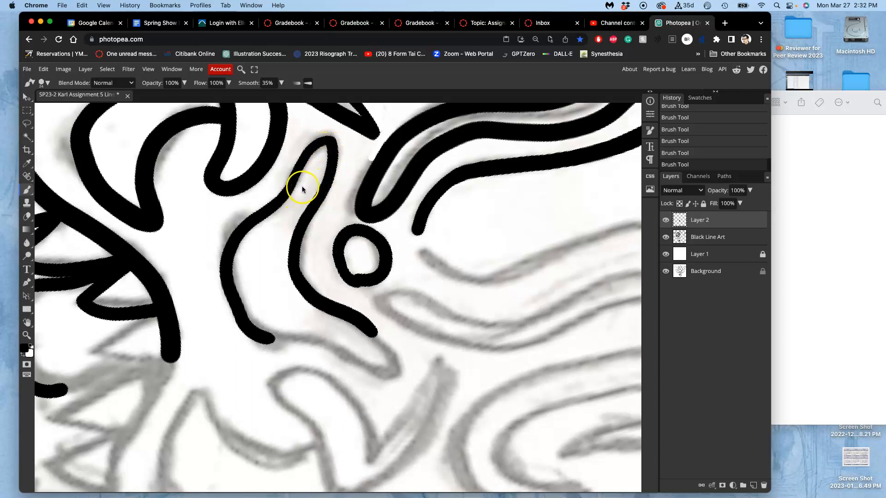
Ink a short black edge at the nose-side end of the star shape inside the forehead ornament.
key("super+minus")
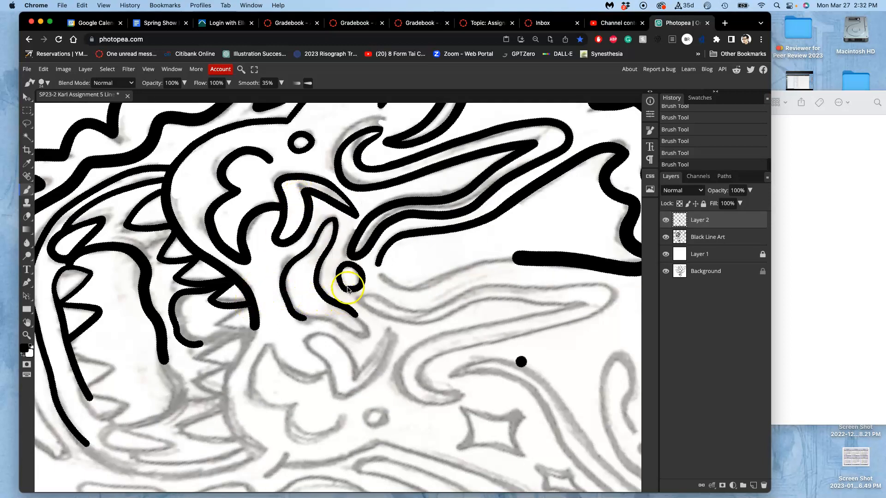
scroll(326, 267, "right", 6)
scroll(326, 266, "up", 2)
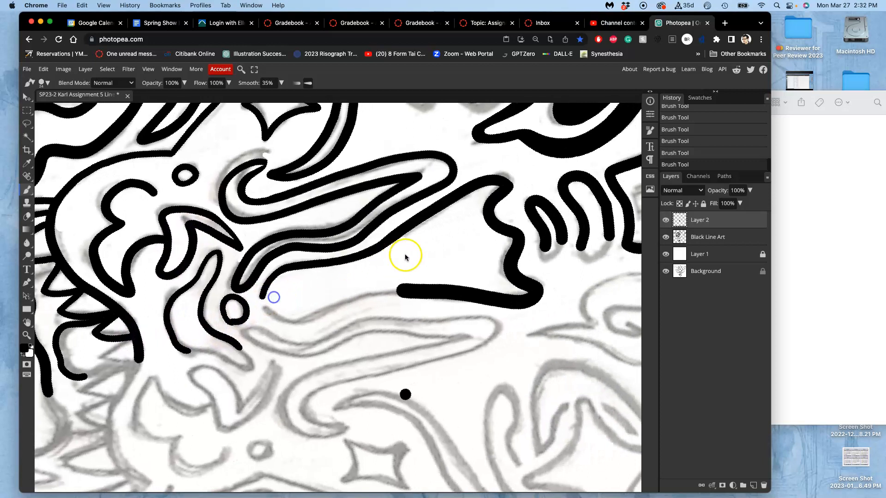
scroll(326, 266, "right", 5)
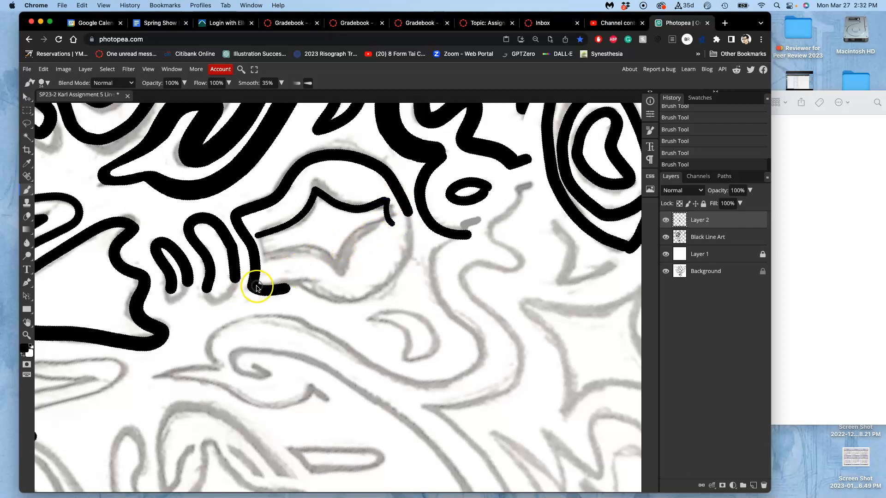
scroll(362, 236, "up", 5)
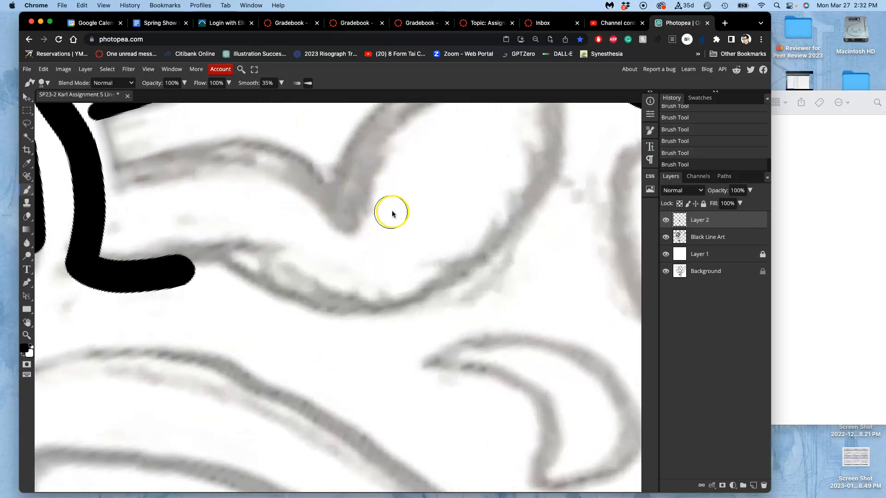
scroll(456, 226, "left", 3)
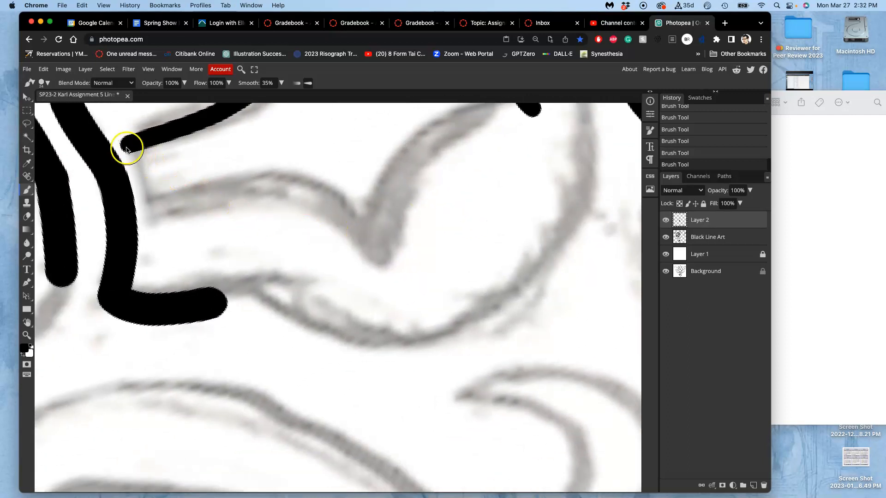
left_click_drag(128, 152, 151, 224)
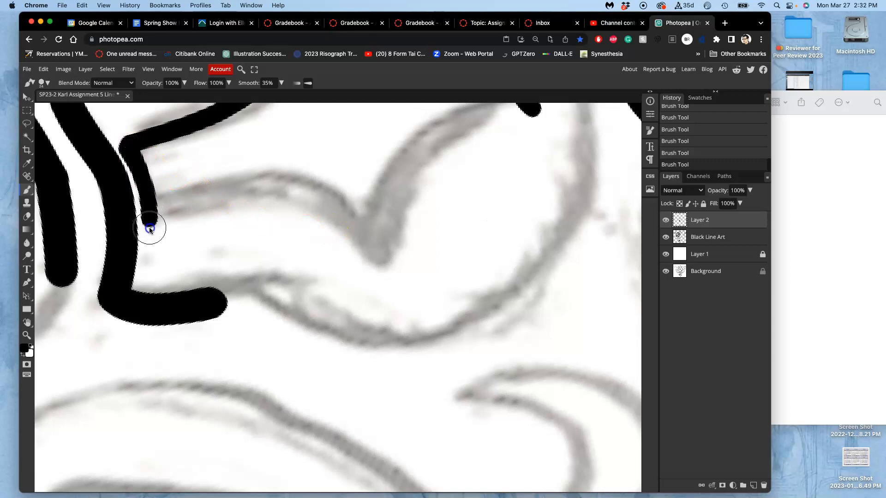
Undo the last black stroke at the star's upper corner, and trim the outer edge there with white.
left_click_drag(396, 168, 312, 279)
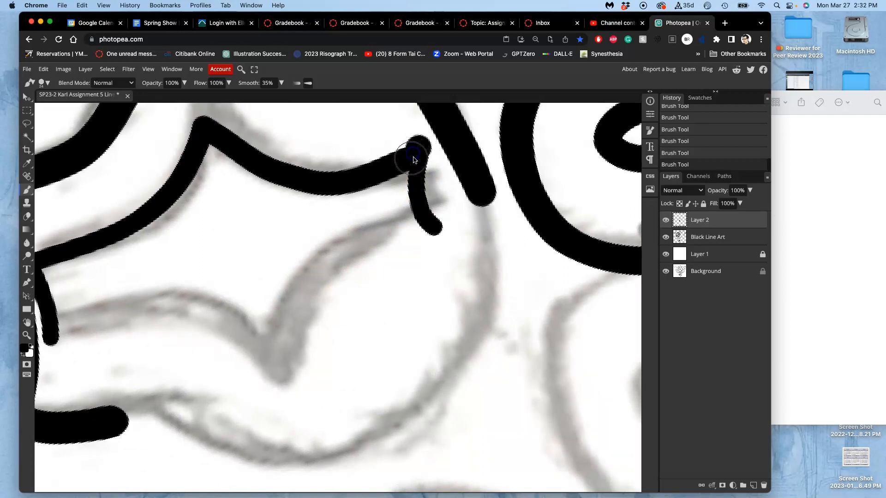
key("ctrl+z")
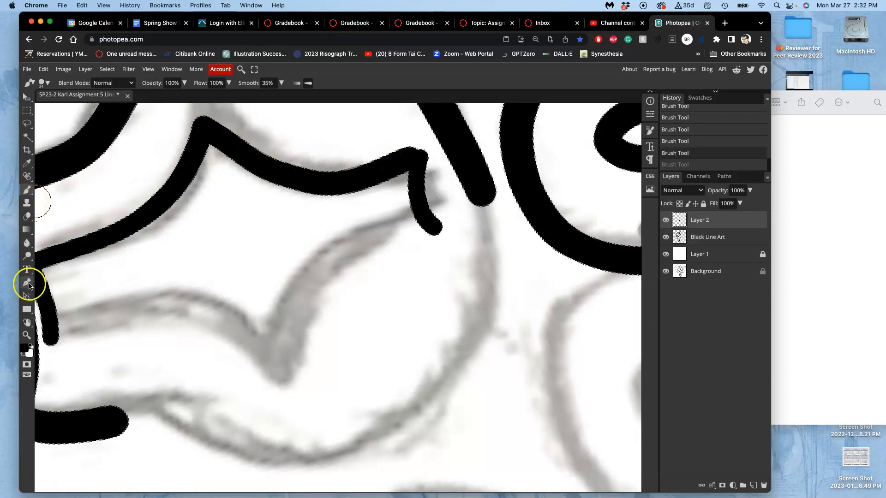
left_click(29, 348)
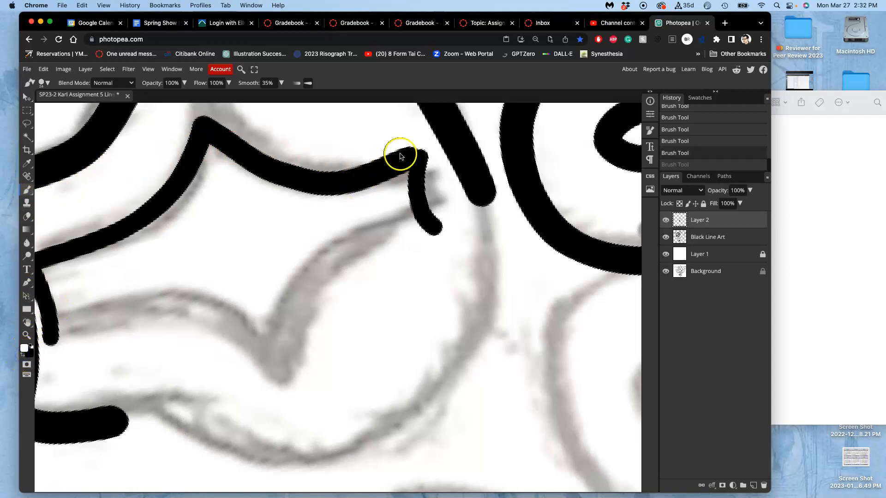
mouse_move(418, 144)
left_mouse_down()
mouse_move(347, 162)
mouse_move(311, 159)
mouse_move(307, 148)
left_mouse_up()
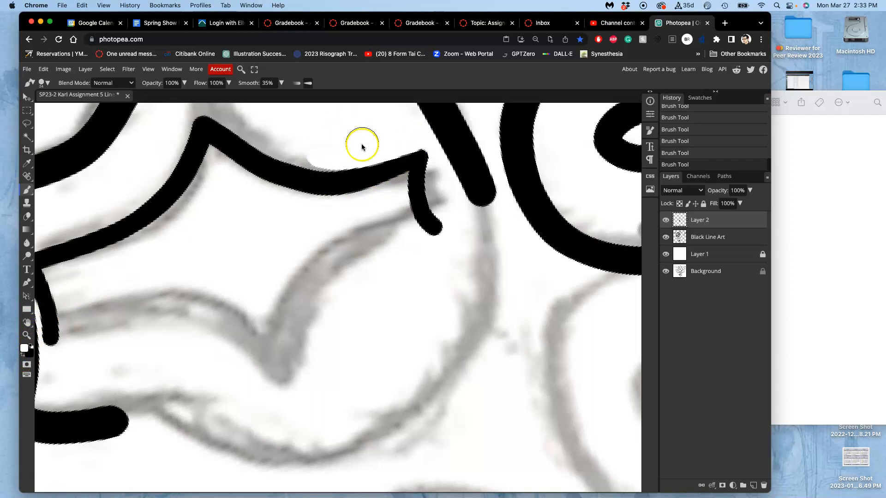
Examine the inked line art from the forehead ornament out to the whole face.
scroll(374, 138, "down", 5)
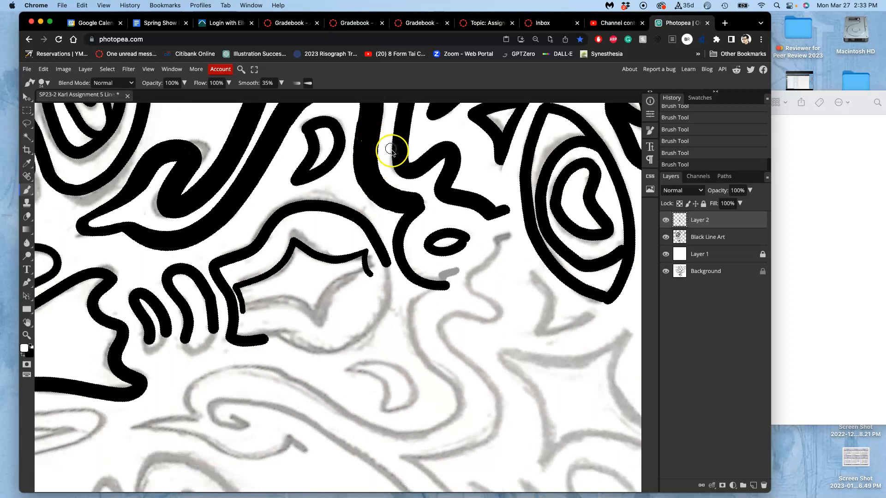
scroll(365, 212, "up", 2)
left_click_drag(365, 212, 326, 225)
left_click_drag(388, 201, 503, 154)
left_click_drag(327, 226, 527, 160)
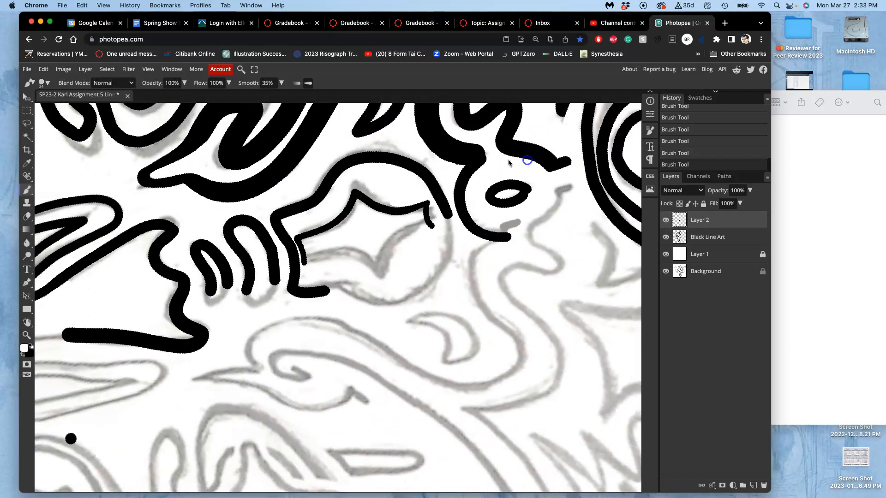
left_click_drag(358, 221, 528, 161)
key("super+minus")
key("super+minus")
key("super+minus")
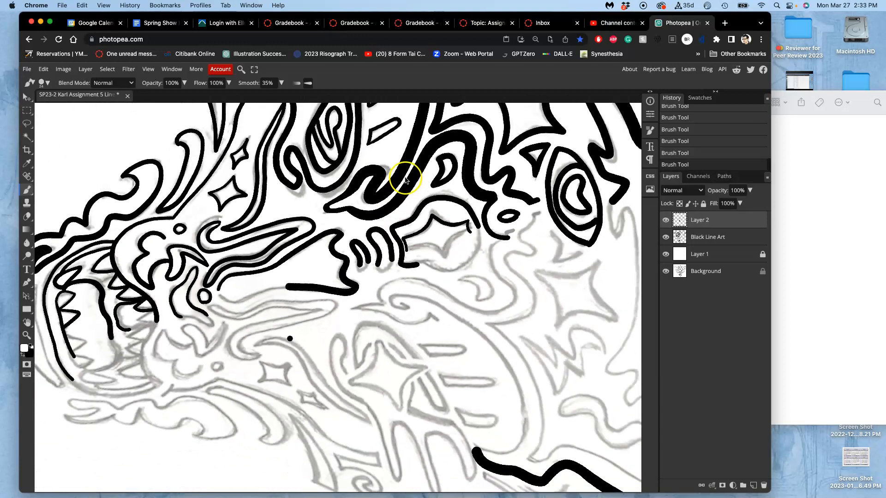
left_click_drag(406, 171, 407, 243)
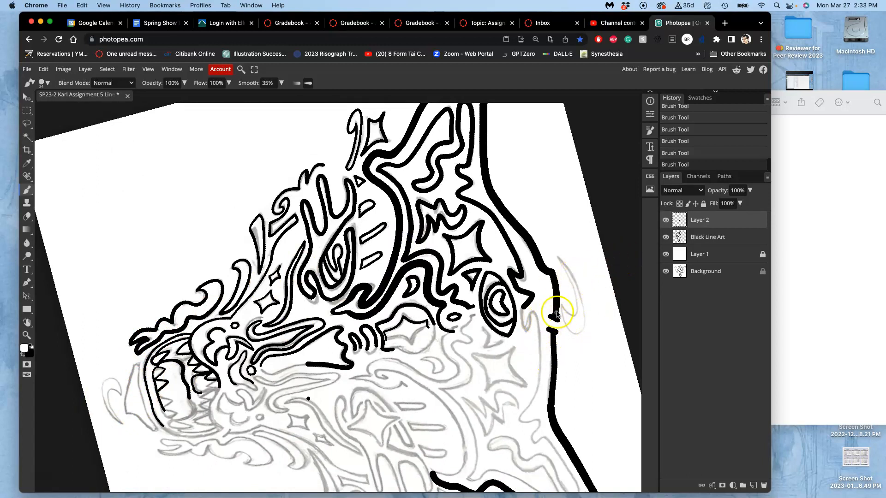
key("super+minus")
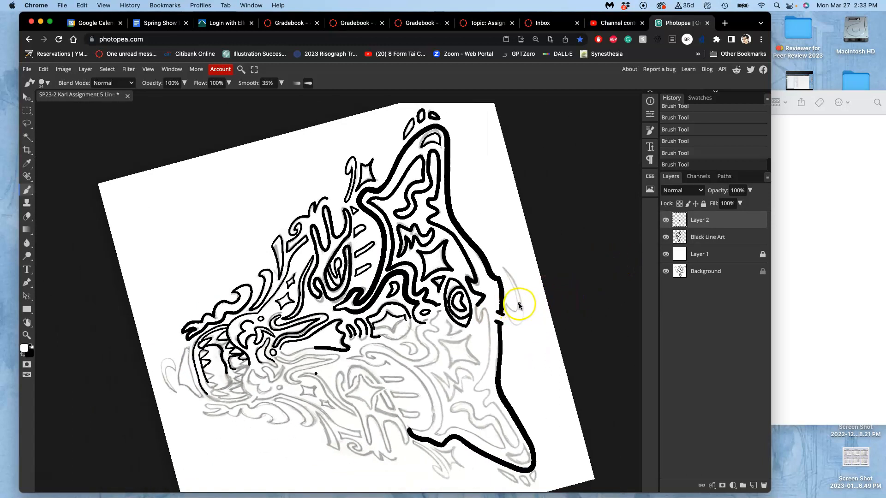
Reset the canvas rotation to 0° and save the document.
key("r")
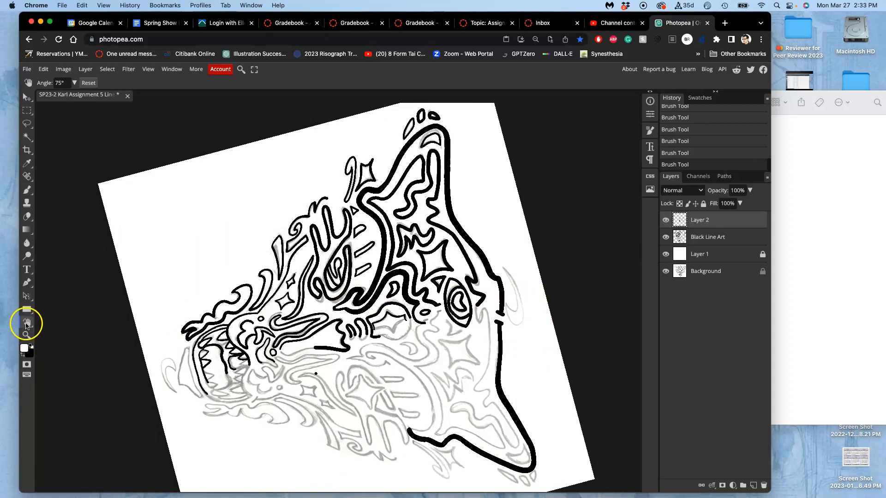
double_click(27, 323)
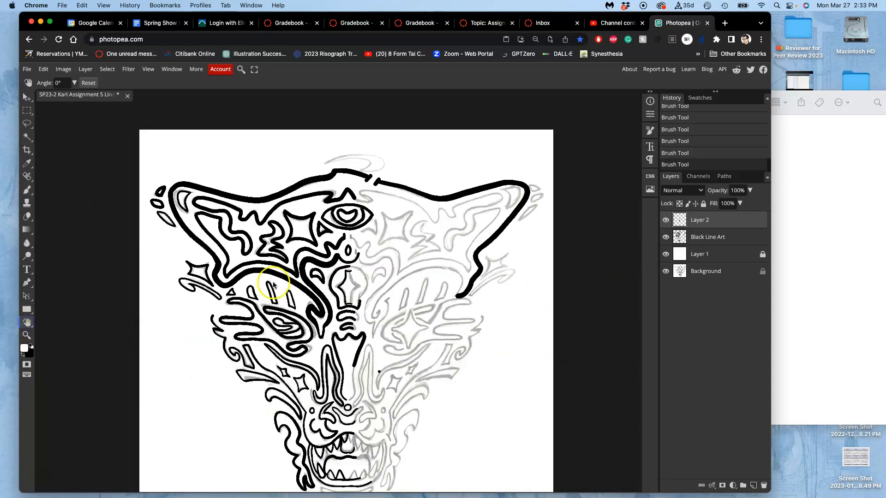
key("super+s")
scroll(386, 271, "down", 2)
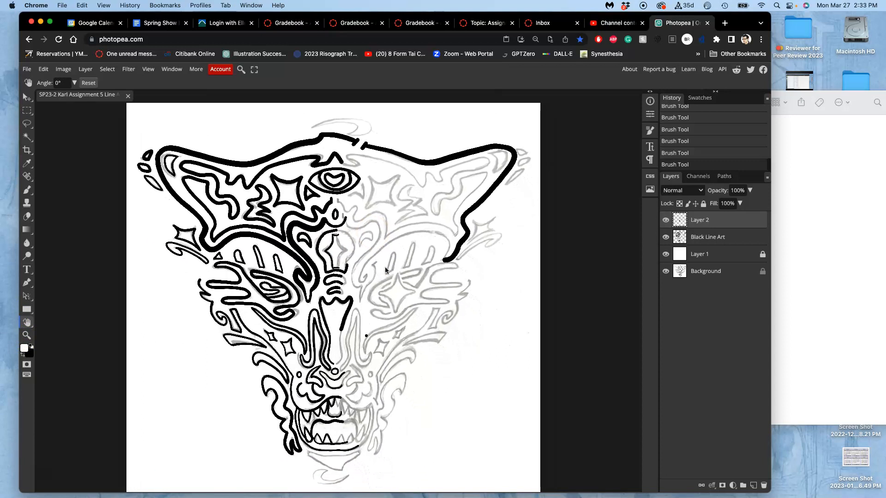
Merge Layer 2 with the Black Line Art layer, leaving Layer 1 shown and the Background sketch hidden.
left_click(666, 220)
left_click(666, 220)
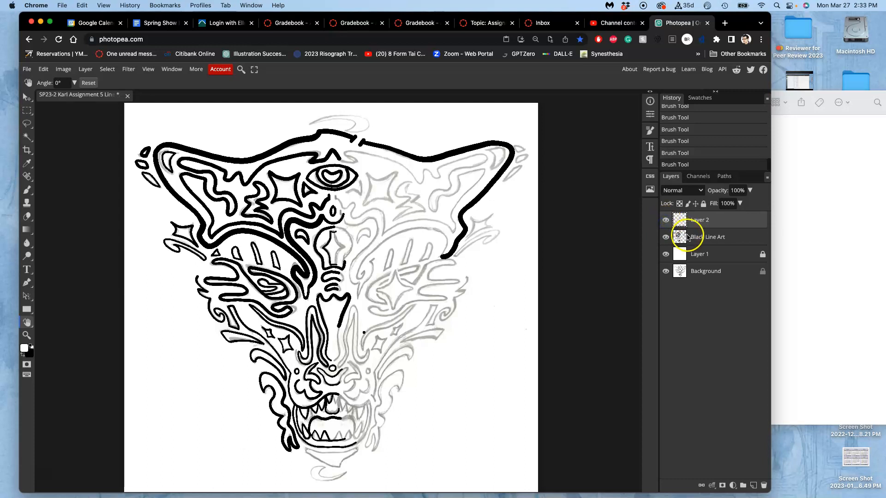
left_click(687, 237, "shift")
left_click(666, 255)
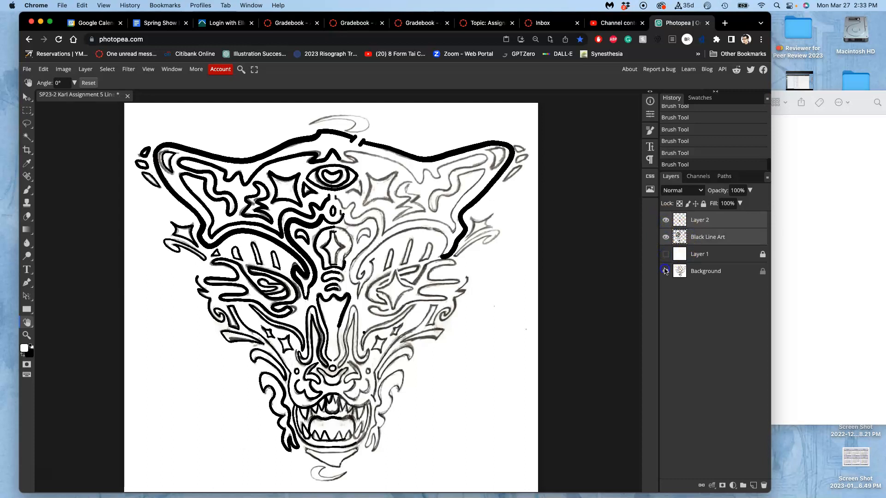
left_click(666, 271)
left_click(671, 253)
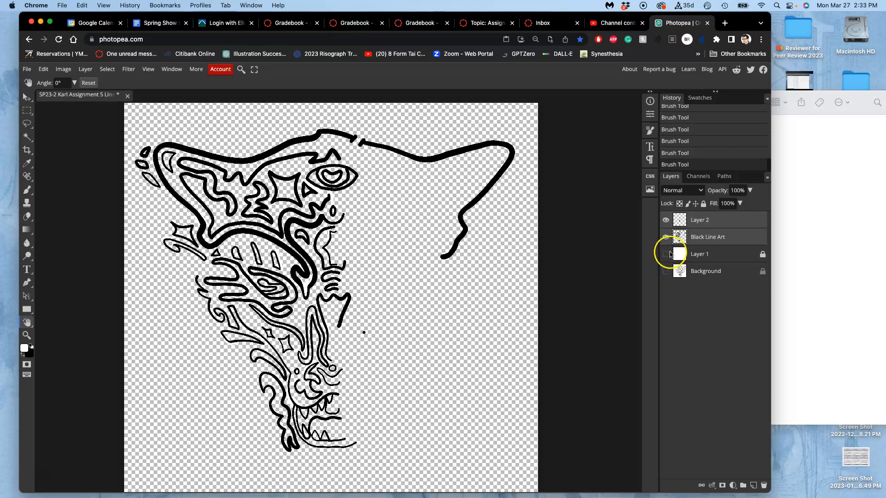
key("super+e")
left_click(664, 239)
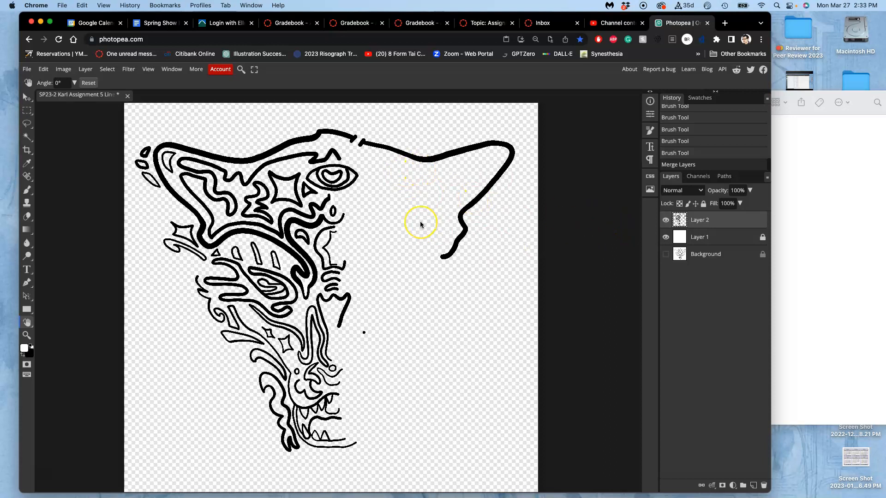
Show the rulers and place vertical guides down the middle of the face.
key("super+minus")
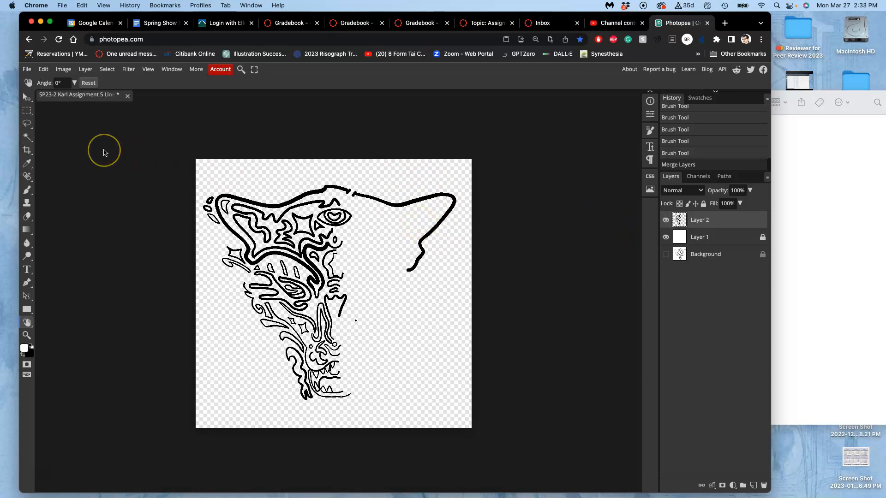
key("super+r")
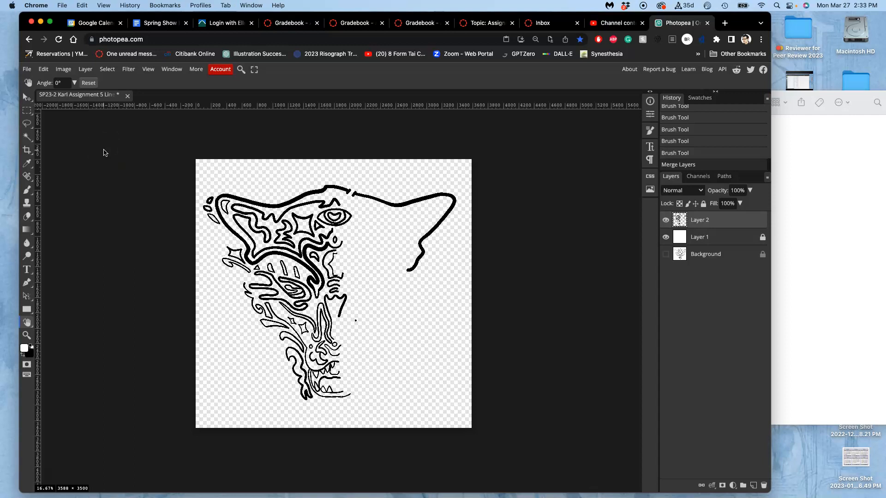
left_click(27, 98)
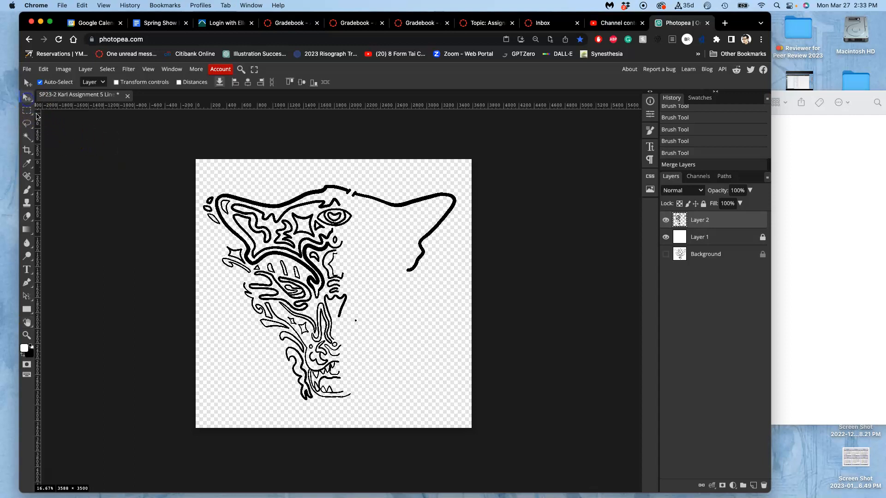
left_click_drag(39, 124, 336, 152)
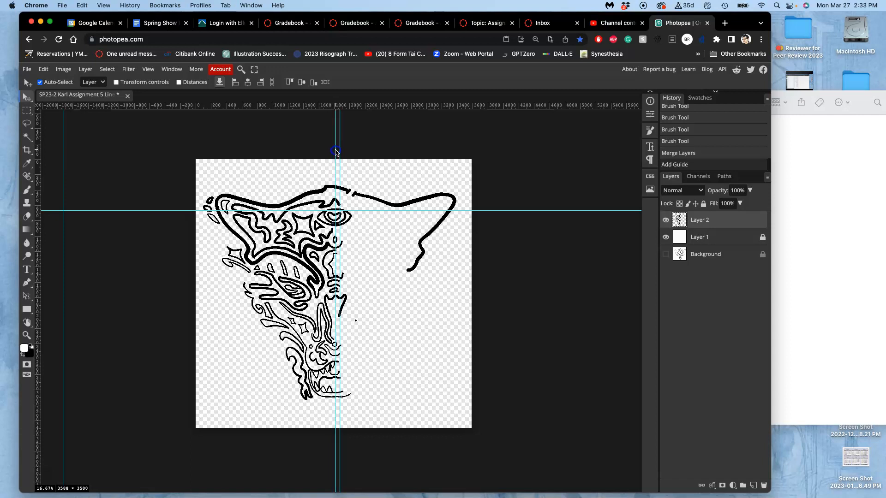
Unlock Layer 1 and set its opacity to 100% for a solid white backdrop.
left_click(706, 238)
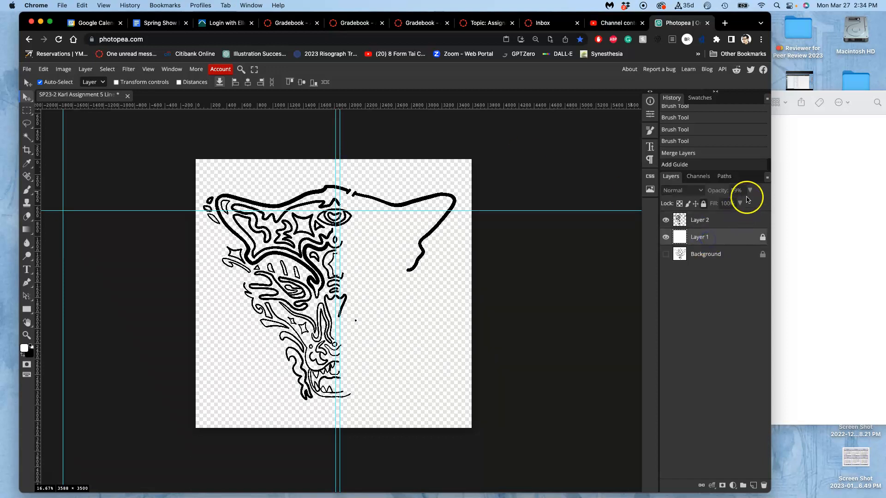
left_click(704, 204)
left_click(749, 191)
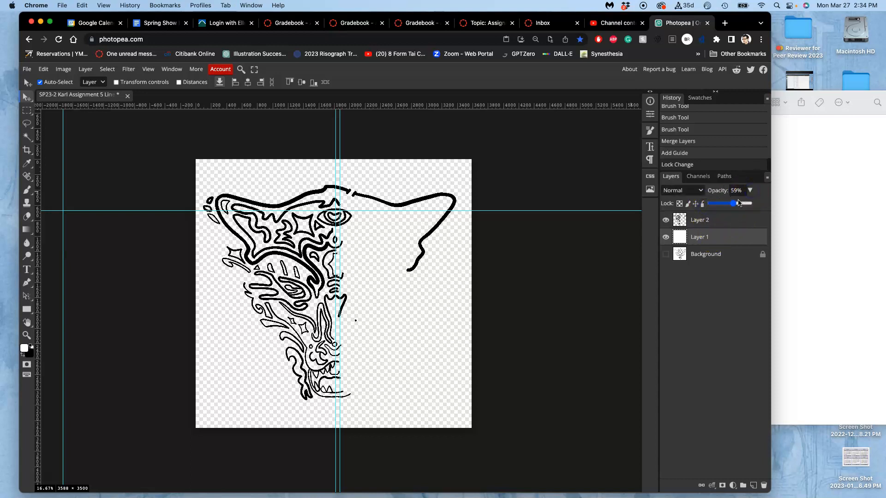
left_click_drag(734, 206, 766, 206)
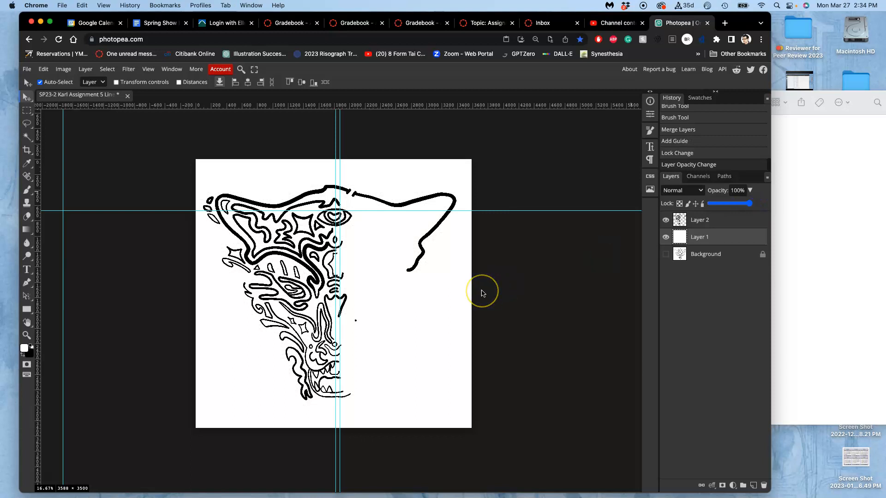
left_click(433, 284)
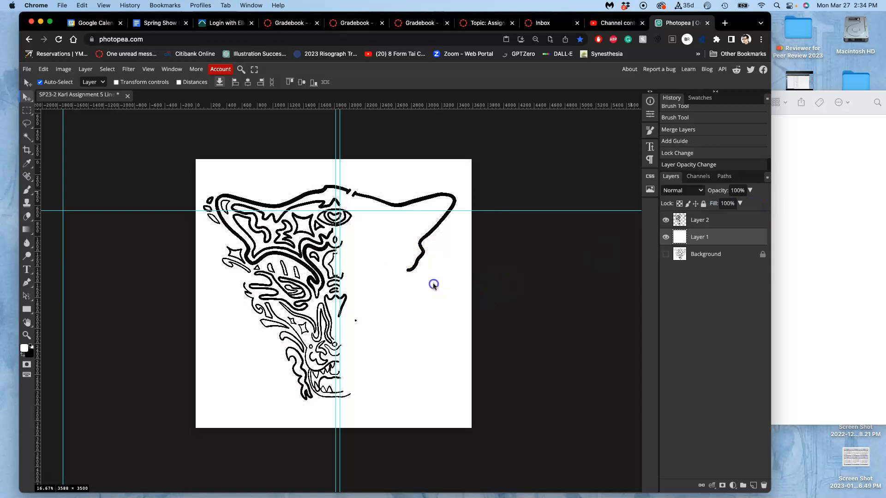
Save the document, and lasso-select the eye at the top centre of the face together with the peaked line above it.
key("super+s")
key("super+equal")
key("super+equal")
key("super+equal")
key("super+equal")
scroll(433, 287, "down", 2)
scroll(322, 223, "up", 10)
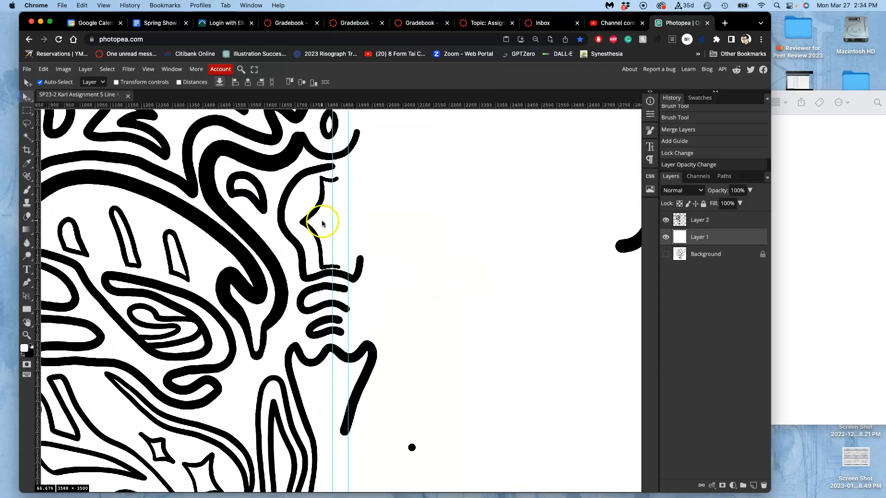
scroll(336, 149, "up", 3)
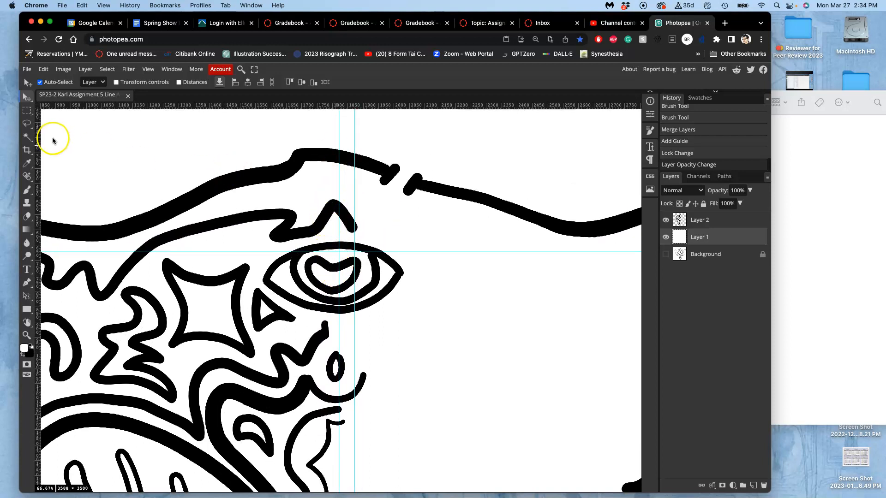
left_click(26, 123)
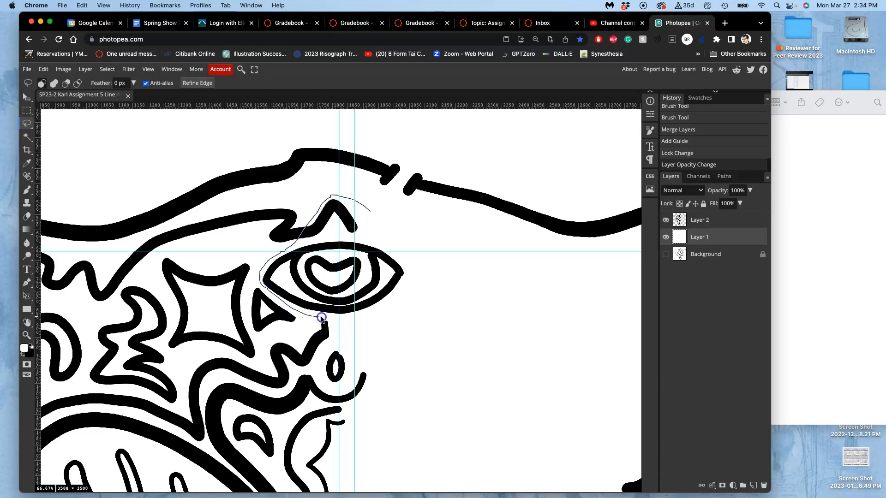
mouse_move(365, 324)
left_mouse_down()
mouse_move(407, 293)
mouse_move(420, 263)
left_mouse_up()
left_click_drag(387, 237, 375, 217)
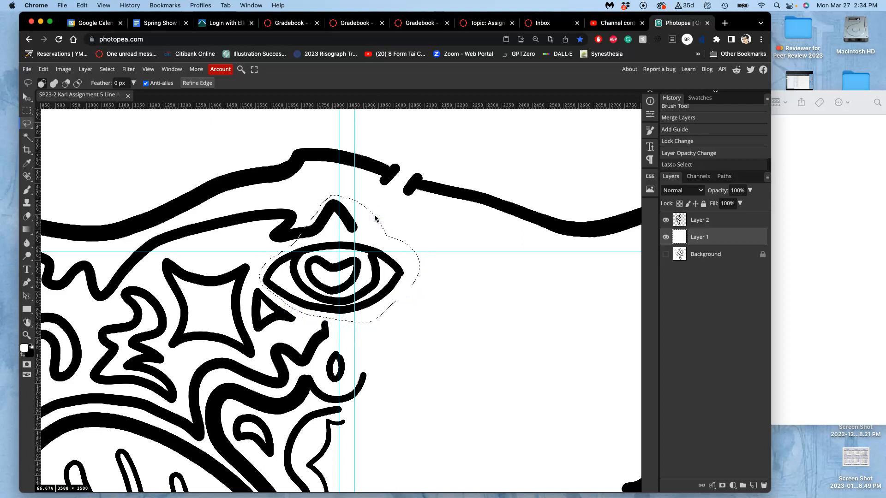
Try to resize the selected eye area with Free Transform while Layer 1 is active.
key("alt+super+t")
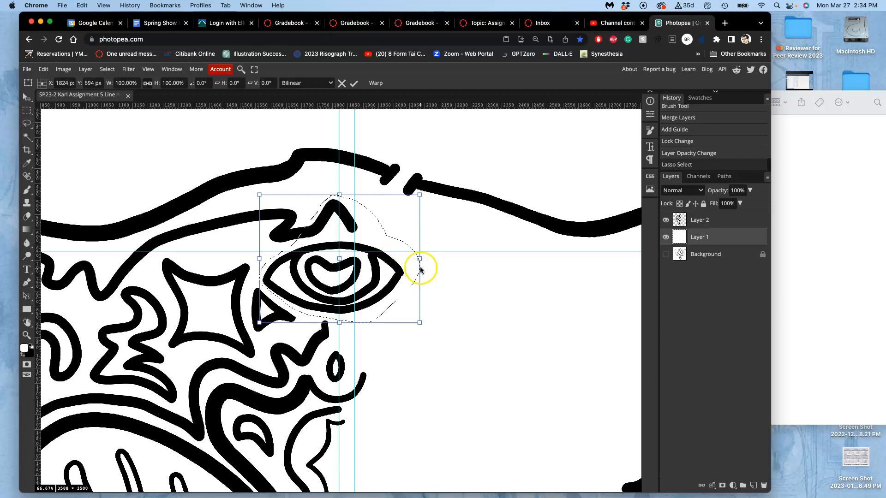
mouse_move(419, 260)
left_mouse_down()
mouse_move(427, 260)
mouse_move(419, 260)
left_mouse_up()
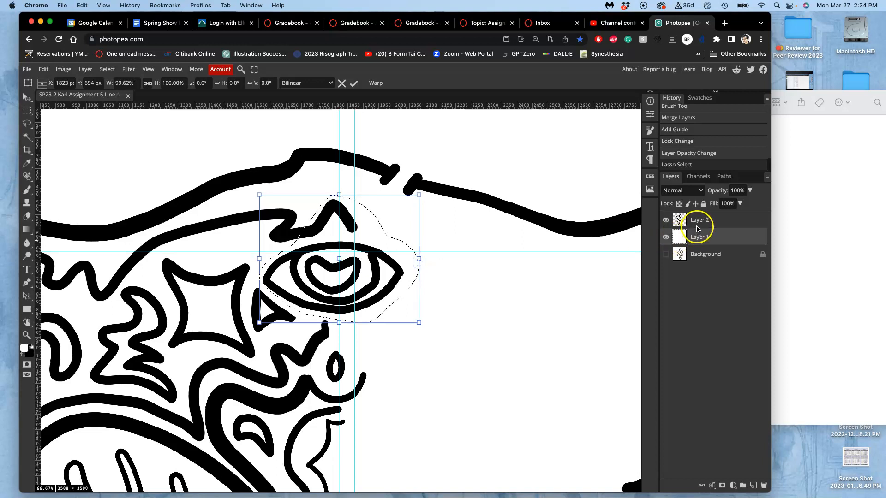
On Layer 2, scale the selected eye to 107.71% width and 104.33% height, and clear the selection.
left_click(697, 221)
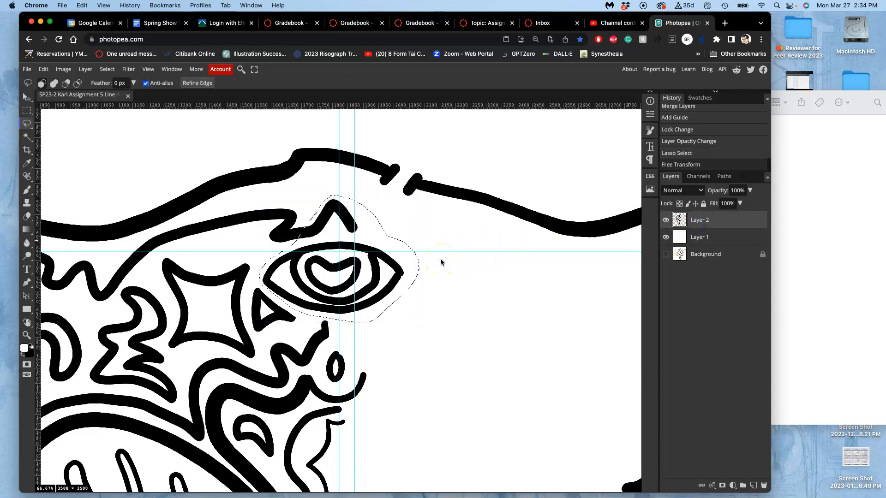
key("alt+super+t")
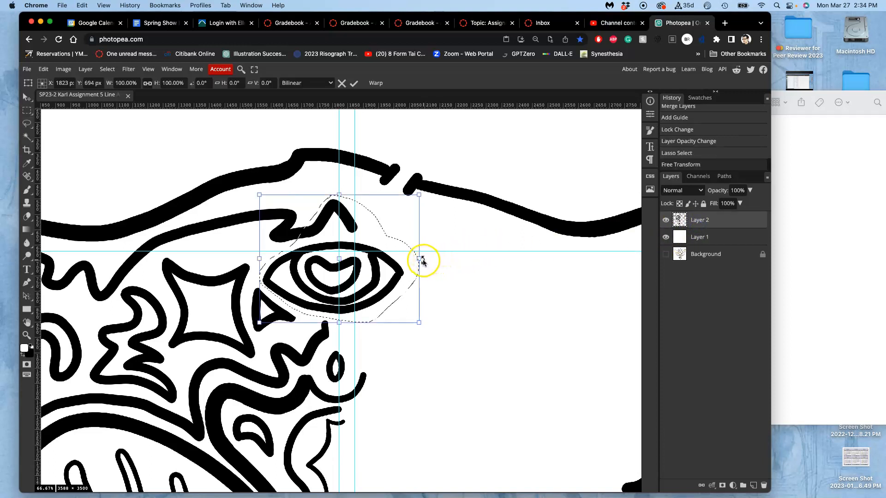
left_click_drag(420, 261, 432, 261)
left_click_drag(345, 323, 345, 327)
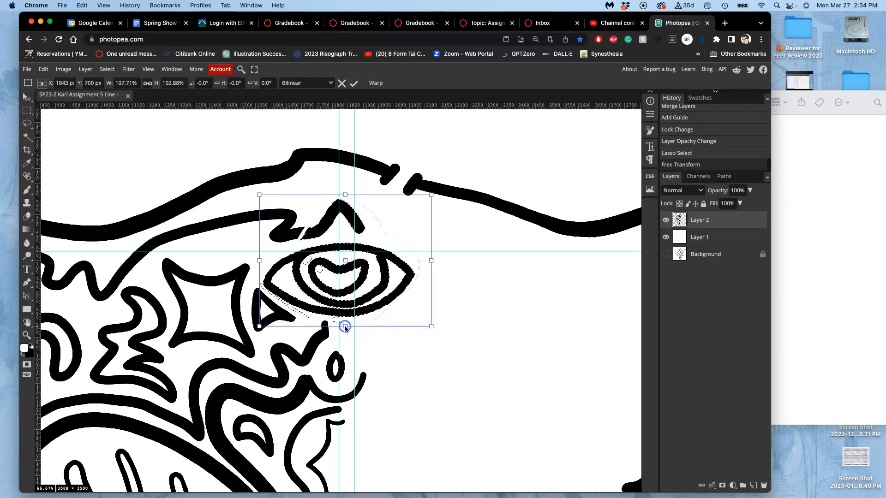
left_click_drag(345, 199, 346, 194)
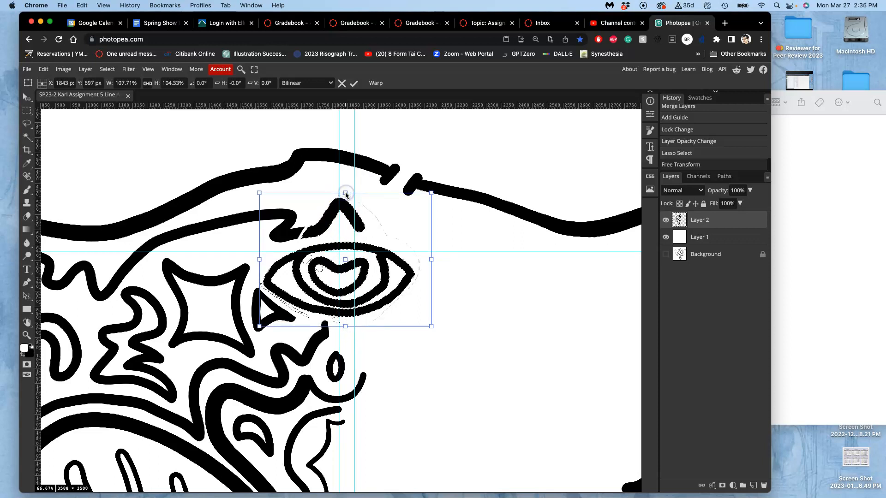
key("Return")
key("super+plus")
key("super+plus")
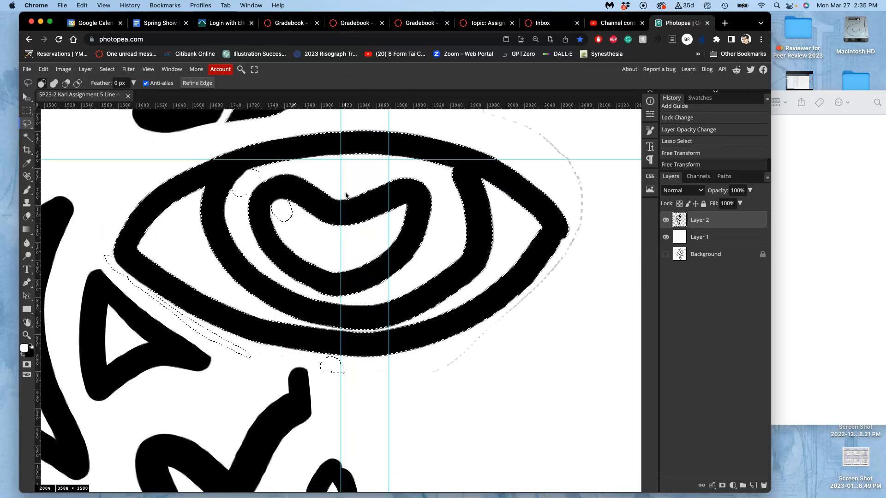
key("super+d")
Paint black with the Brush over the gap in the line above the central eye to rejoin it smoothly.
scroll(347, 195, "up", 5)
scroll(346, 196, "left", 4)
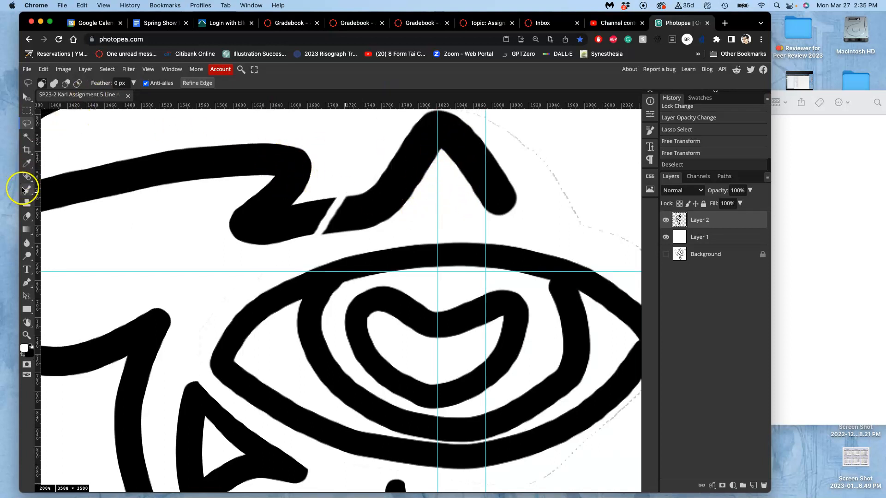
left_click(26, 194)
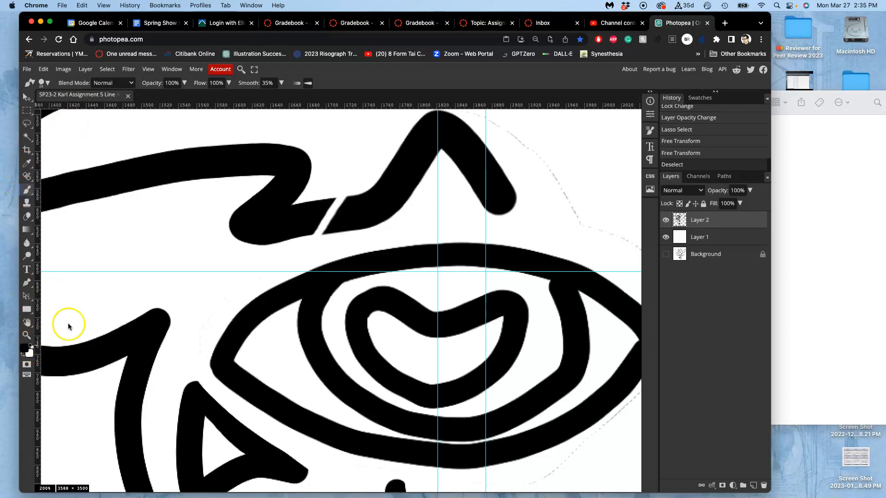
left_click(350, 210)
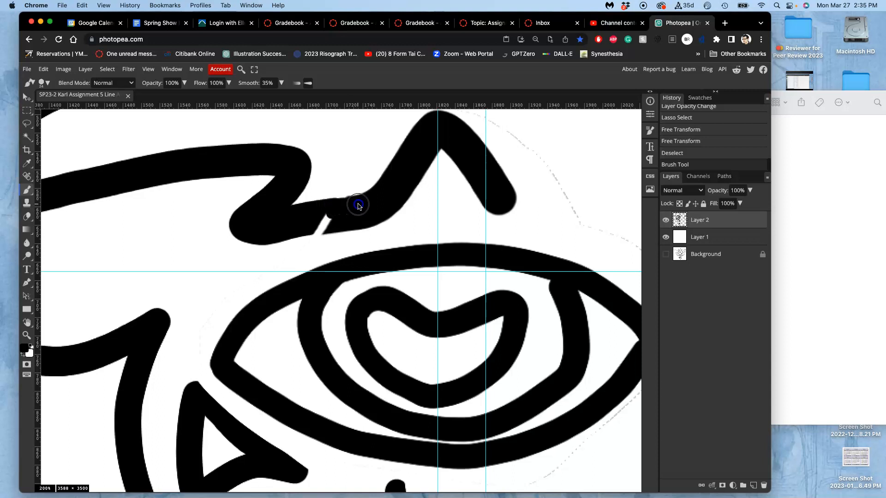
mouse_move(335, 210)
left_mouse_down()
mouse_move(327, 206)
mouse_move(310, 224)
left_mouse_up()
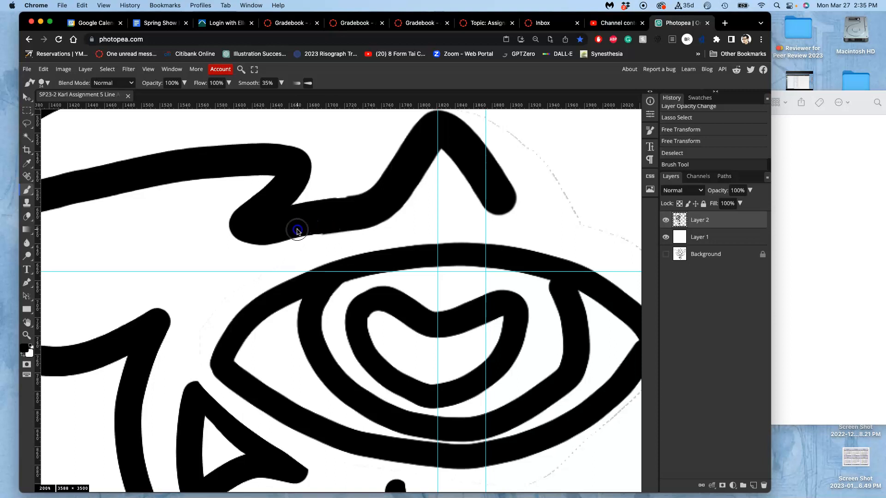
left_click(326, 227)
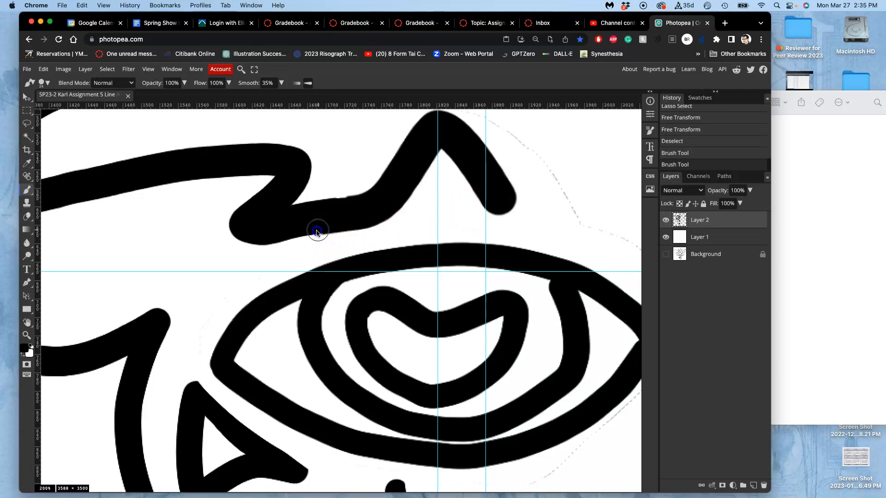
left_click(263, 240)
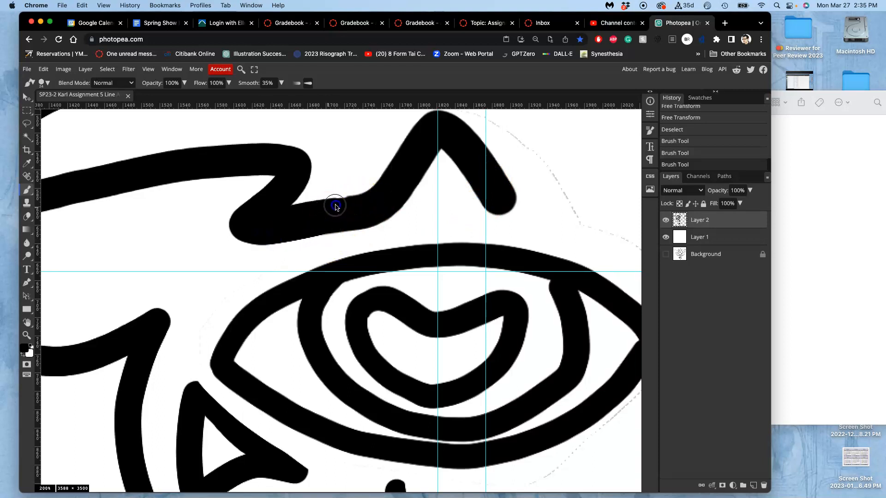
left_click(314, 213)
Delete the horizontal guide and the two extra vertical guides, keeping only the vertical guide through the centre of the eye.
scroll(491, 253, "down", 5)
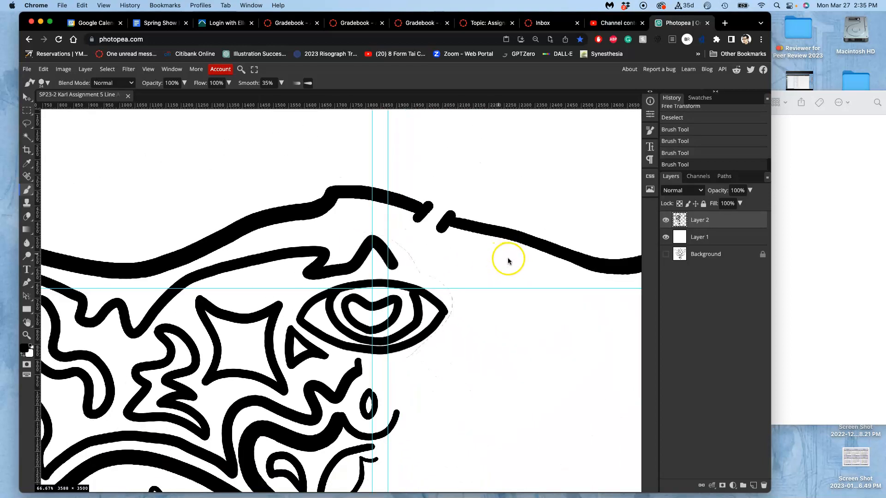
scroll(510, 266, "down", 3)
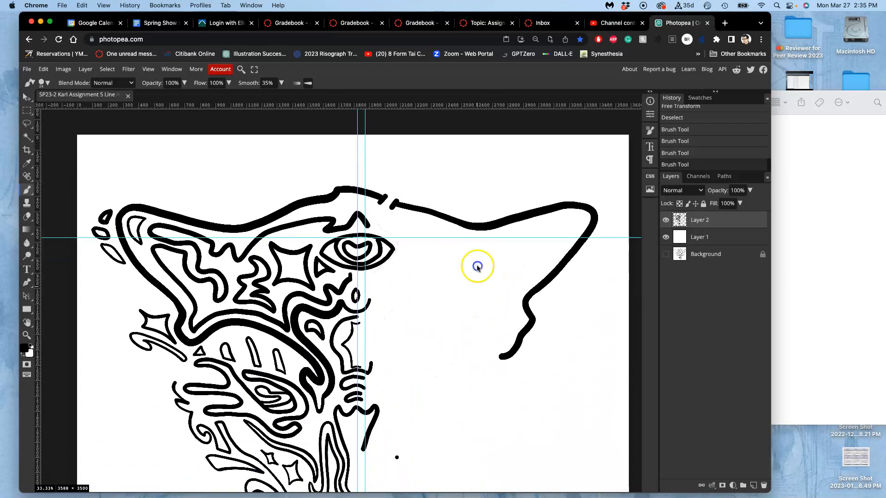
scroll(478, 266, "down", 5)
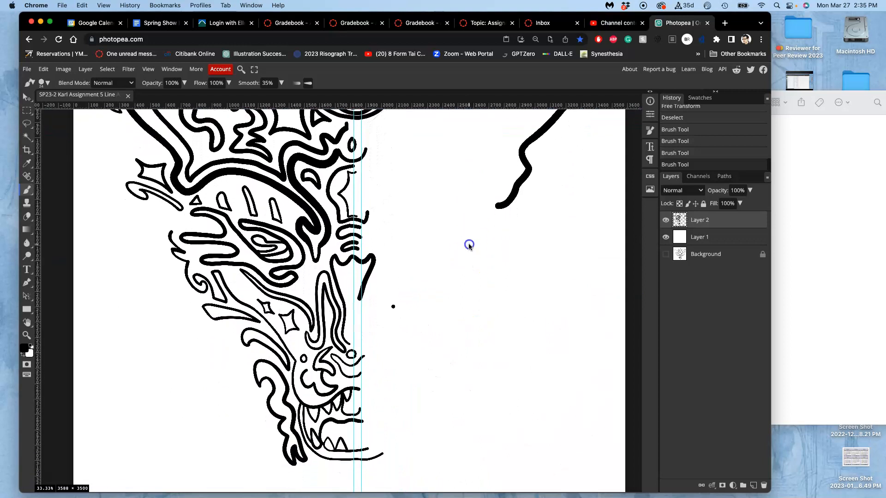
scroll(472, 243, "down", 1)
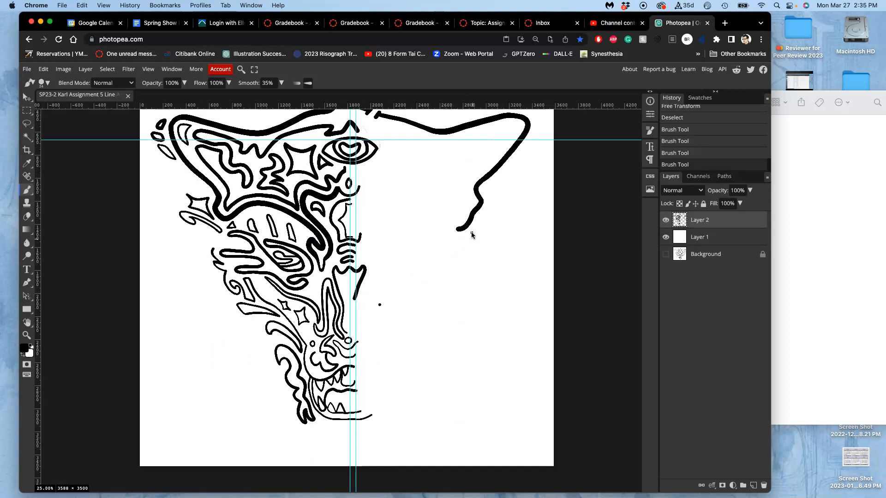
scroll(474, 239, "down", 1)
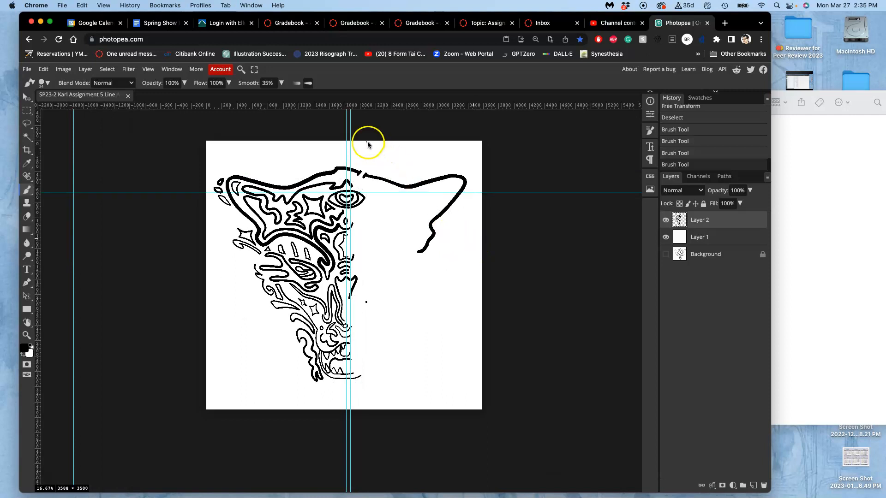
left_click(26, 96)
left_click_drag(351, 120, 18, 165)
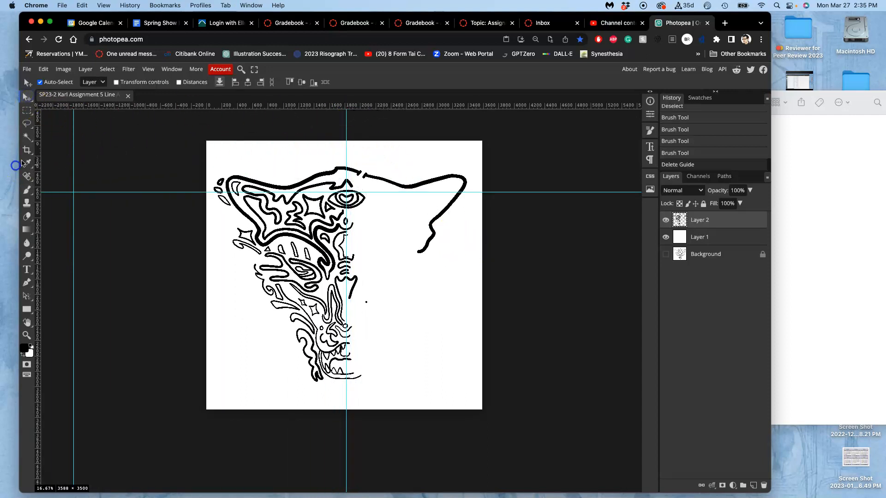
left_click_drag(75, 164, 38, 154)
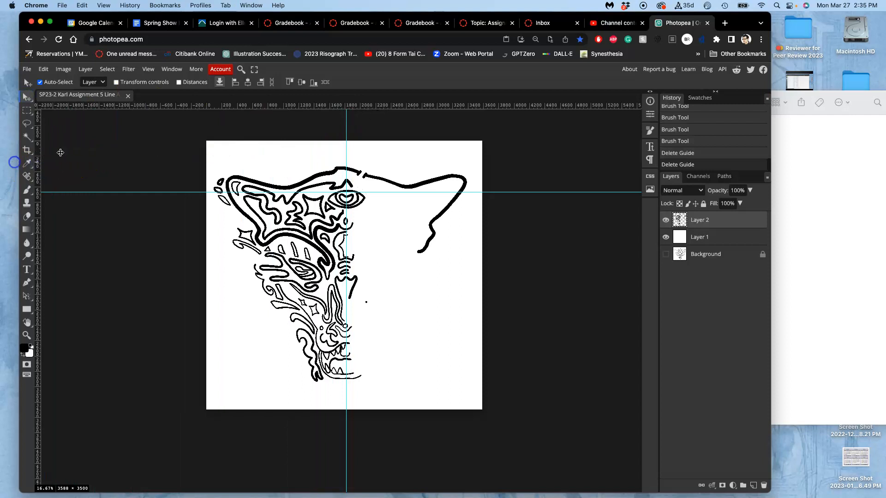
left_click_drag(134, 193, 129, 105)
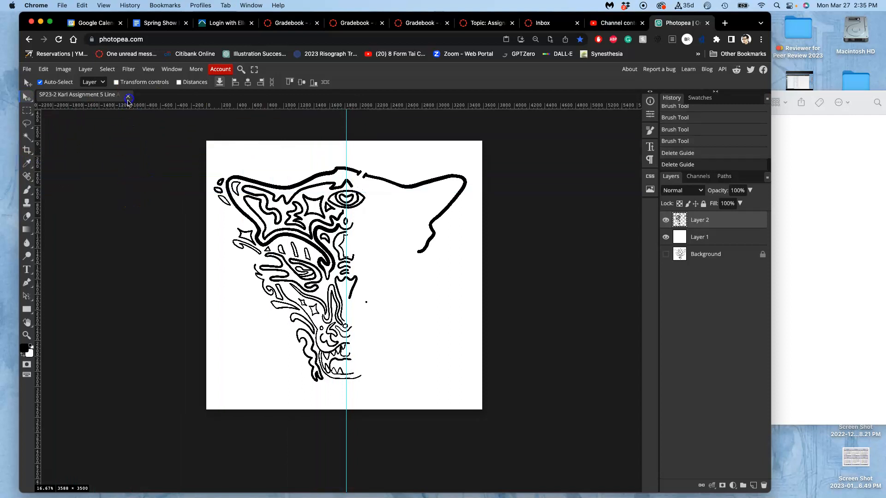
Copy the inked half of the face up to the centre guide onto a new layer, duplicate that layer, and hide Layer 2.
left_click(27, 110)
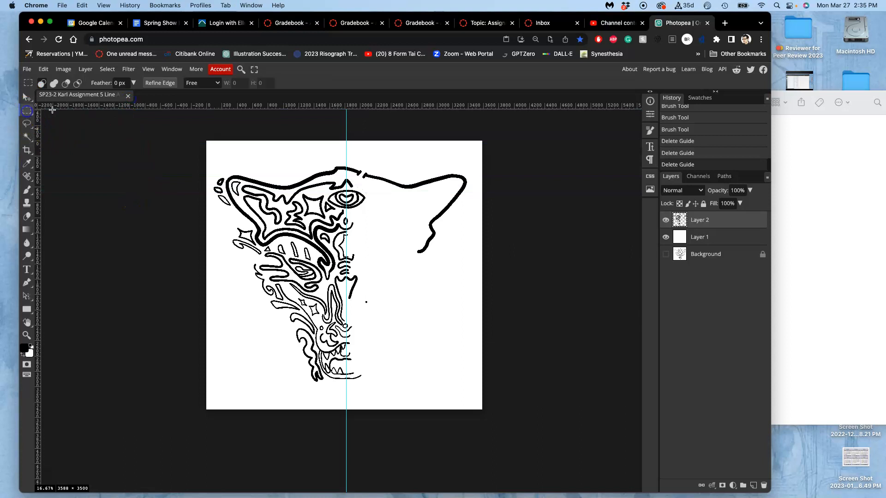
left_click_drag(190, 135, 346, 439)
key("super+j")
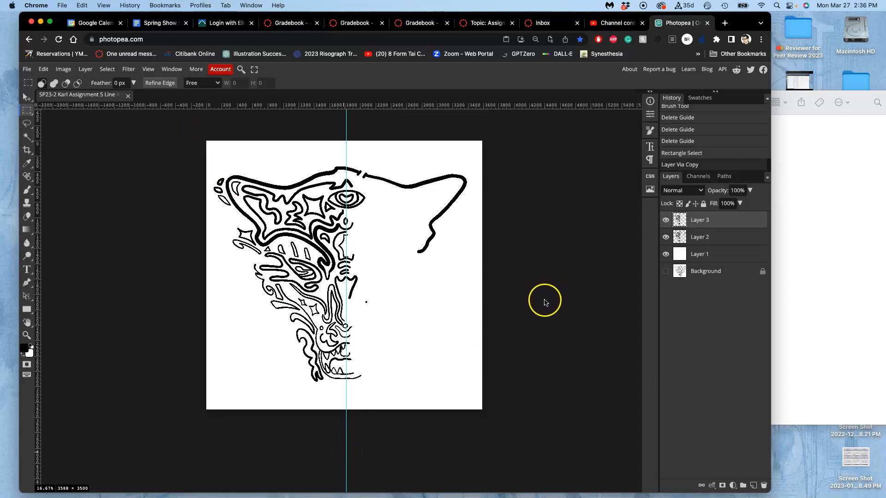
key("super+j")
left_click(666, 254)
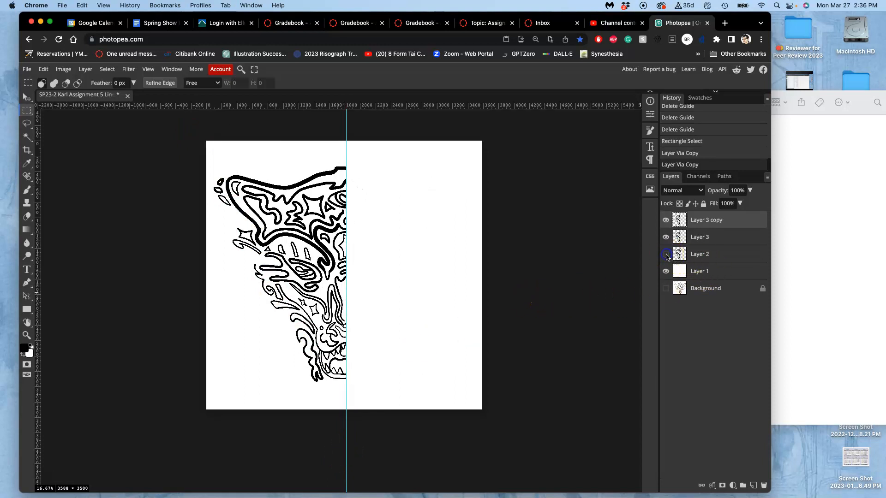
left_click(666, 254)
left_click(666, 254)
Flip the duplicated half-face horizontally and move it to the other side of the centre guide.
key("ctrl+alt+t")
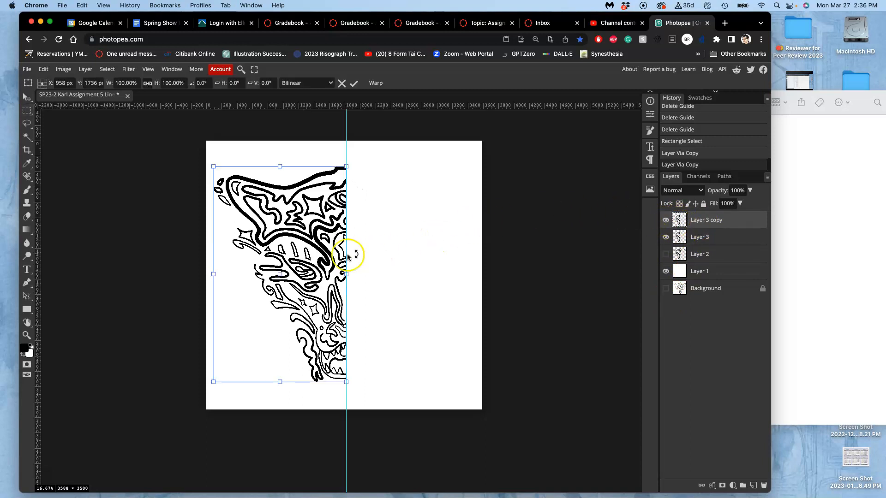
right_click(294, 254)
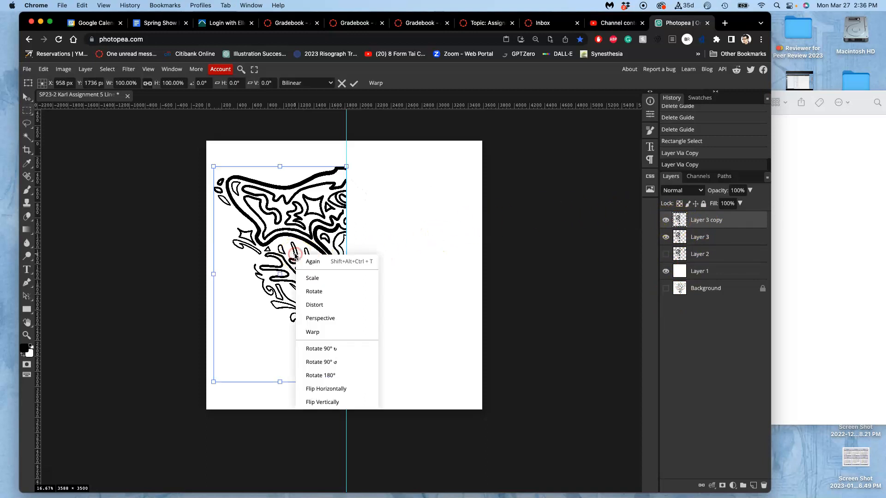
left_click(330, 389)
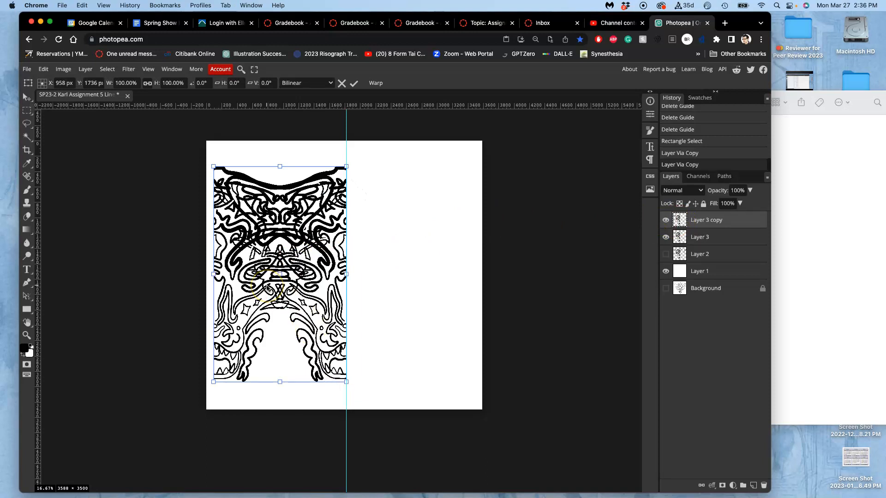
left_click_drag(266, 286, 401, 287)
Nudge the flipped half-face down to Y 1735 px so its lines meet the original half, and apply the transform.
scroll(401, 287, "up", 5)
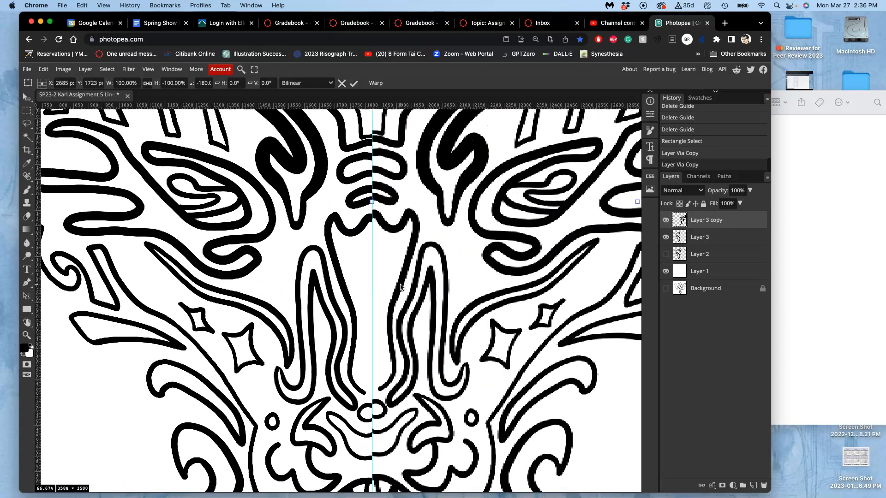
scroll(401, 287, "up", 2)
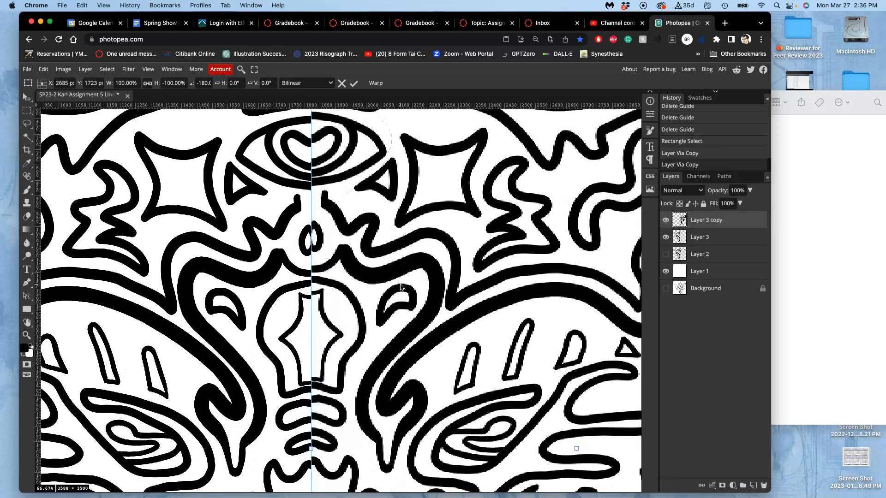
key("Down")
key("Down")
key("Down")
key("Down")
key("Down")
key("Down")
key("Down")
key("Down")
key("Down")
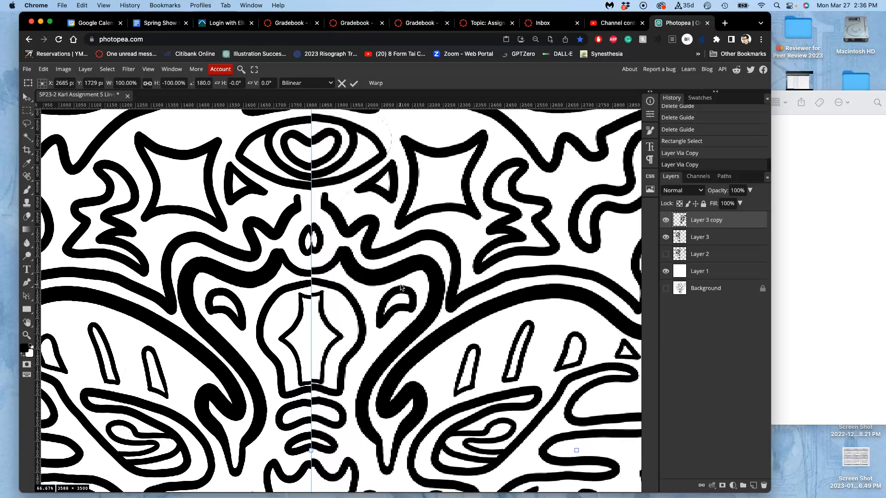
key("Down")
key("Down")
key("Down")
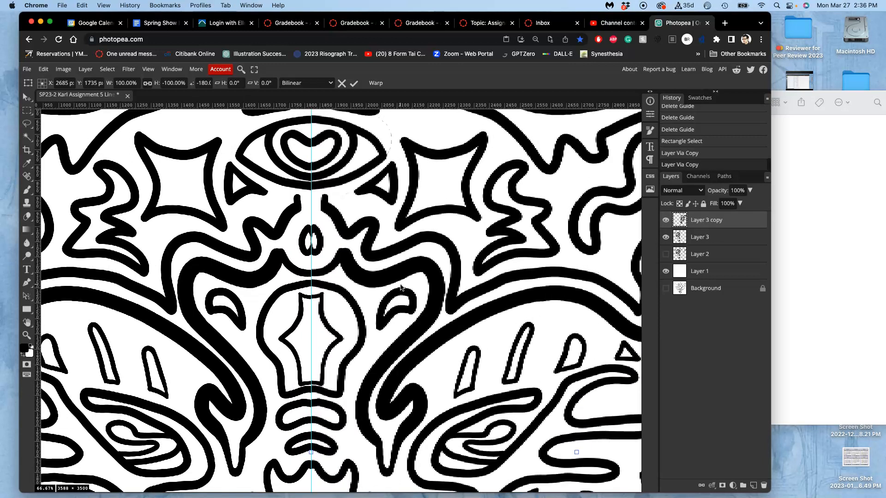
scroll(401, 287, "up", 15)
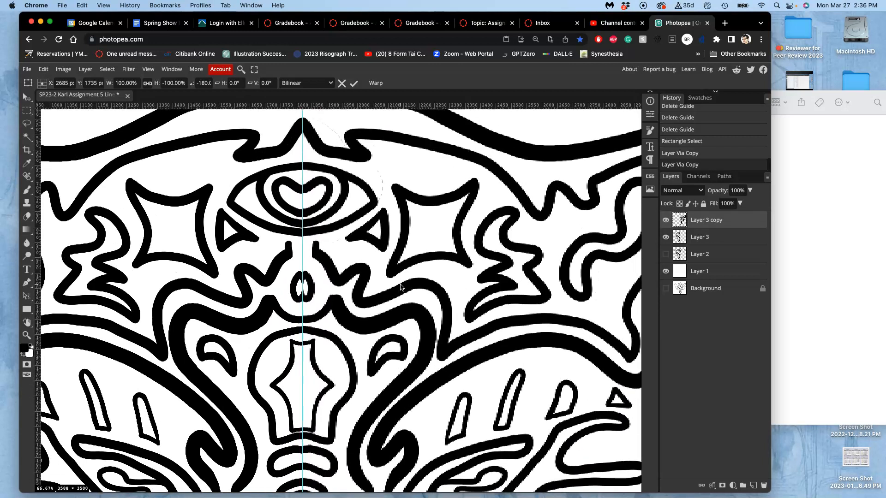
scroll(400, 287, "down", 20)
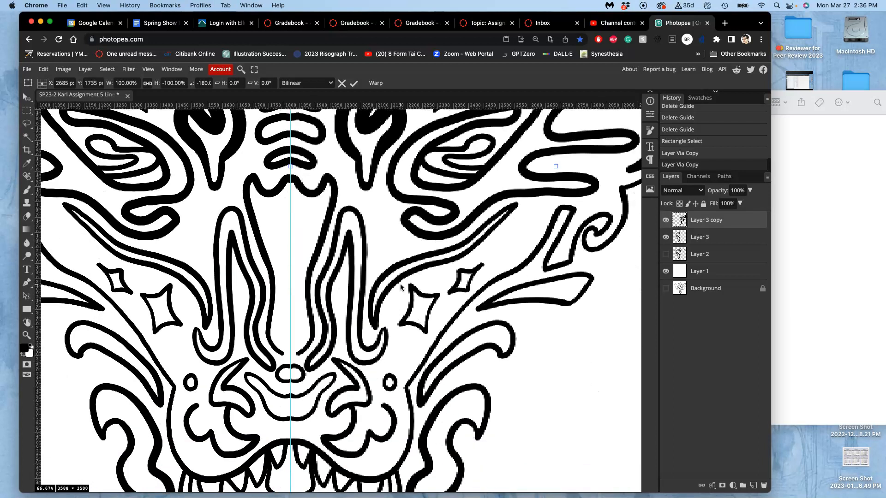
scroll(400, 286, "down", 1)
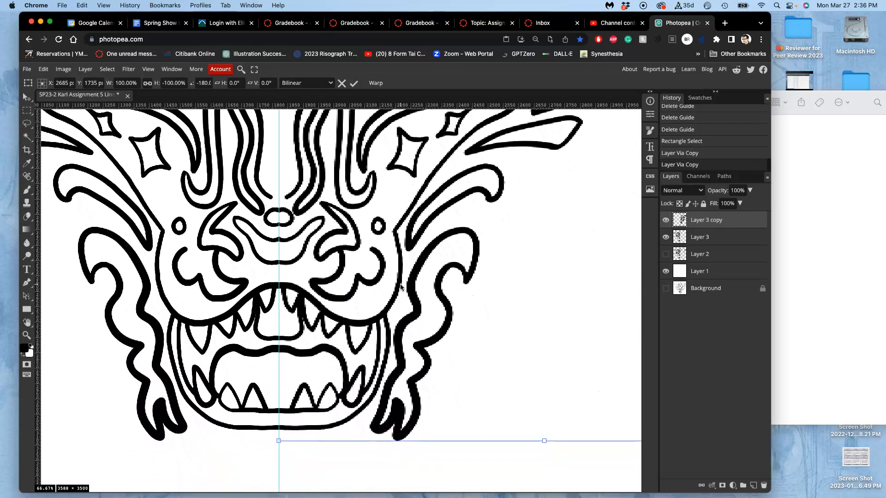
key("Return")
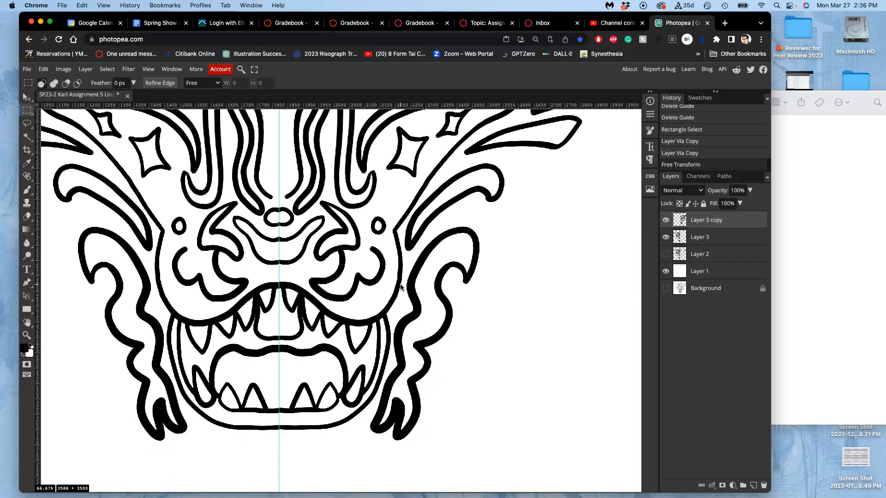
Hide the centre guide and nudge the flipped half-face down by one more pixel.
key("super+semicolon")
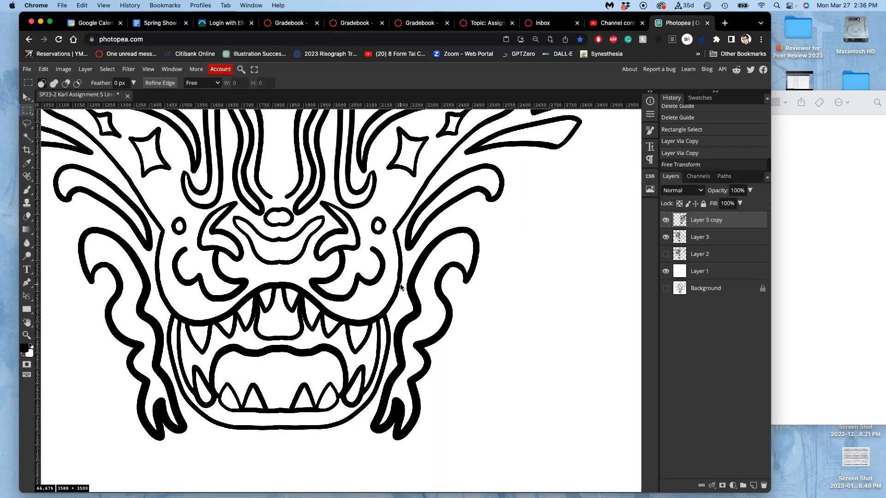
scroll(400, 287, "up", 5)
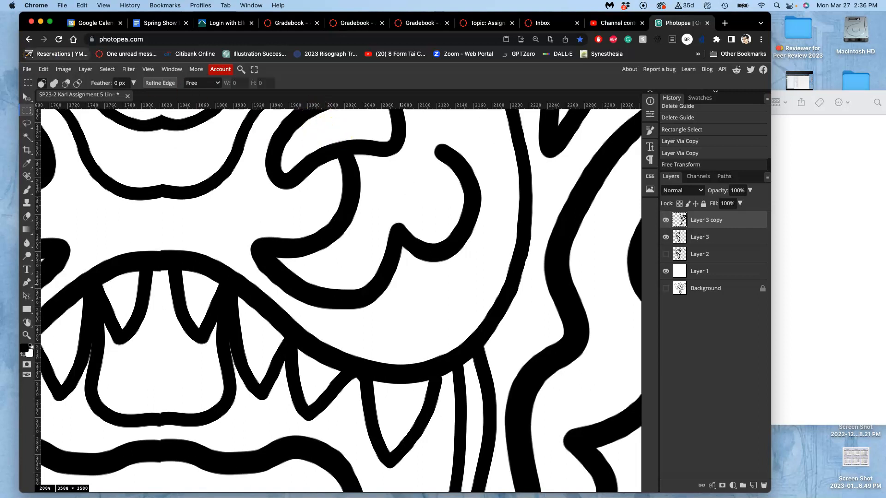
left_click(27, 97)
key("Down")
left_click_drag(239, 216, 335, 273)
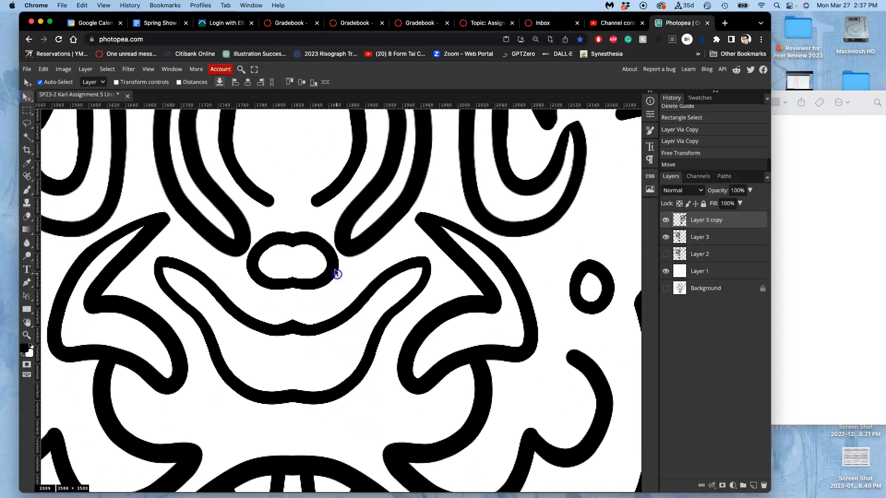
Paint white with the Brush over the bump on the underside of the central peak above the nose, and clear any selection.
scroll(348, 250, "up", 5)
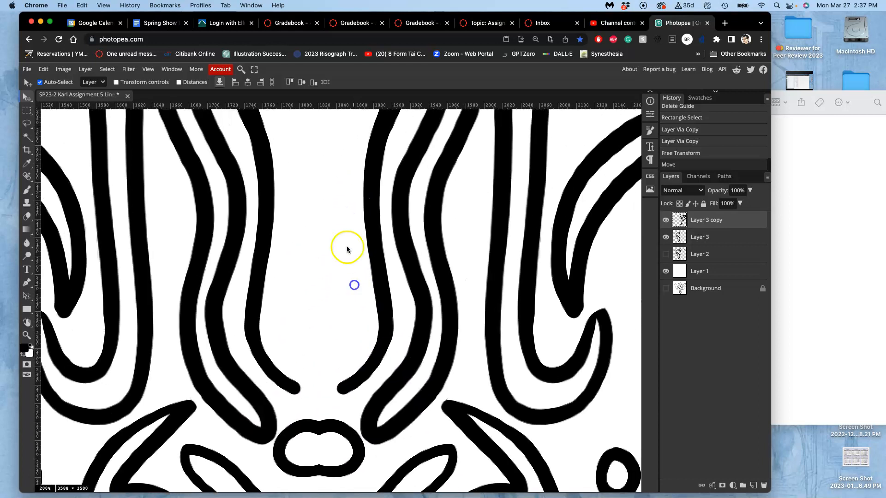
scroll(347, 249, "down", 10)
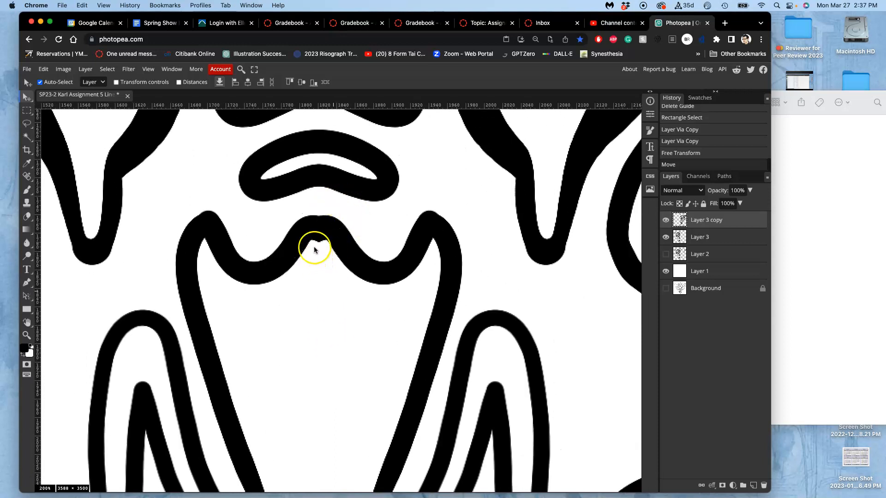
left_click(26, 190)
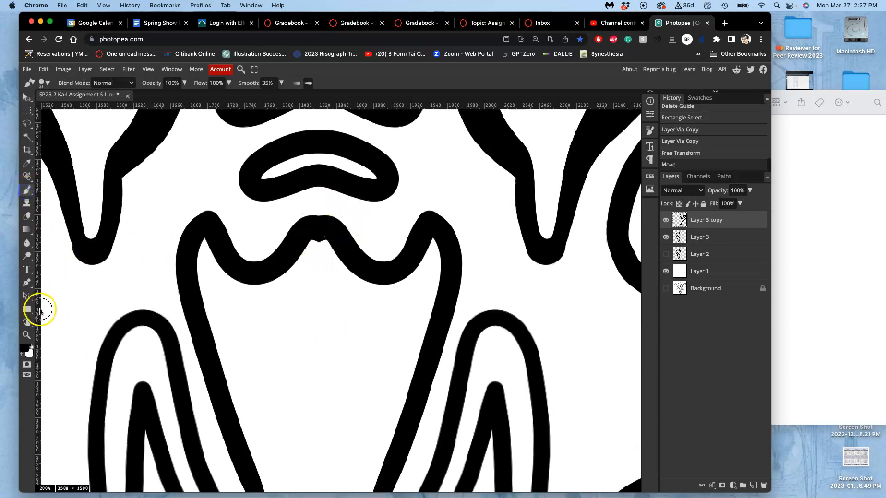
left_click(30, 345)
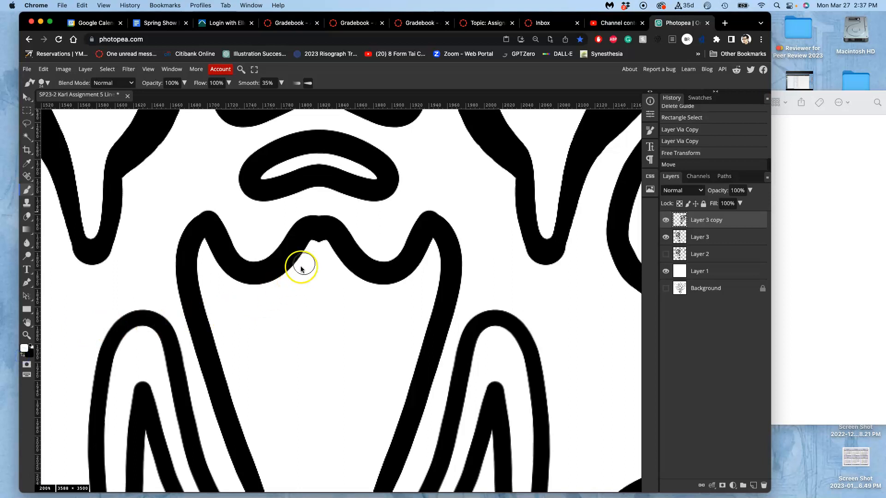
left_click(319, 248)
left_click(319, 240)
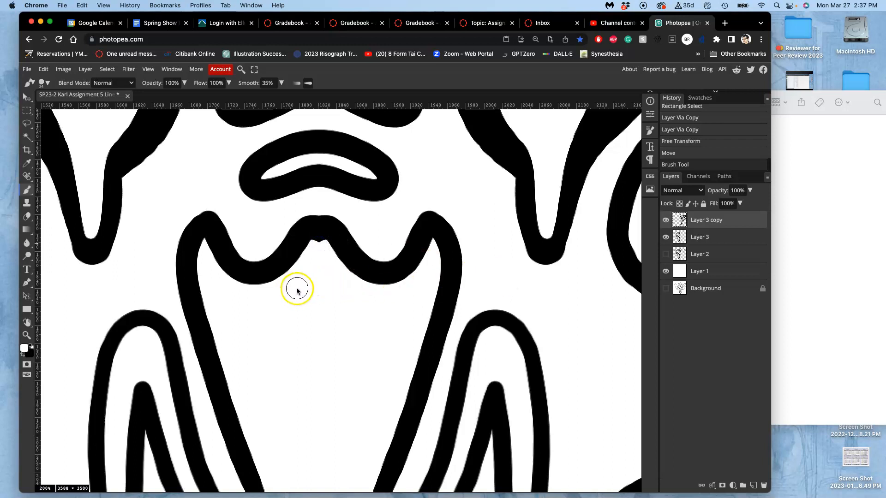
key("super+d")
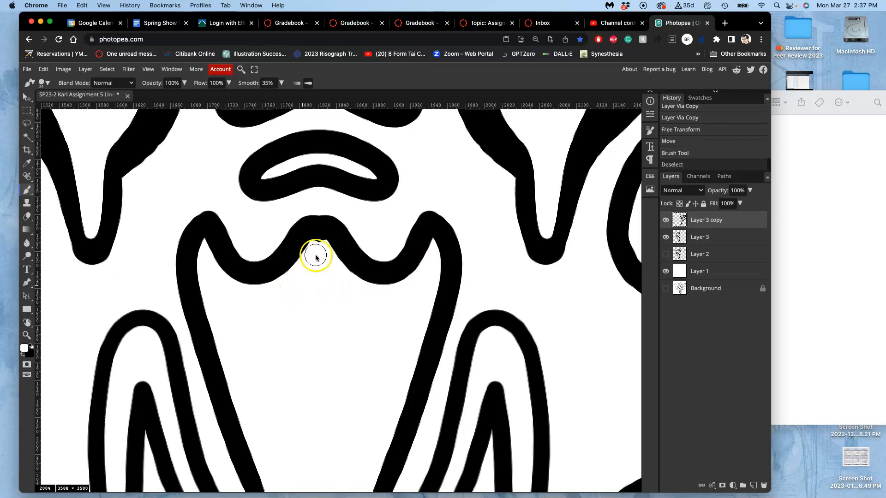
Round the underside of the central peak with further white Brush dabs, undoing the dabs that cut in wrongly.
left_click(319, 250)
left_click(319, 243)
left_click(323, 244)
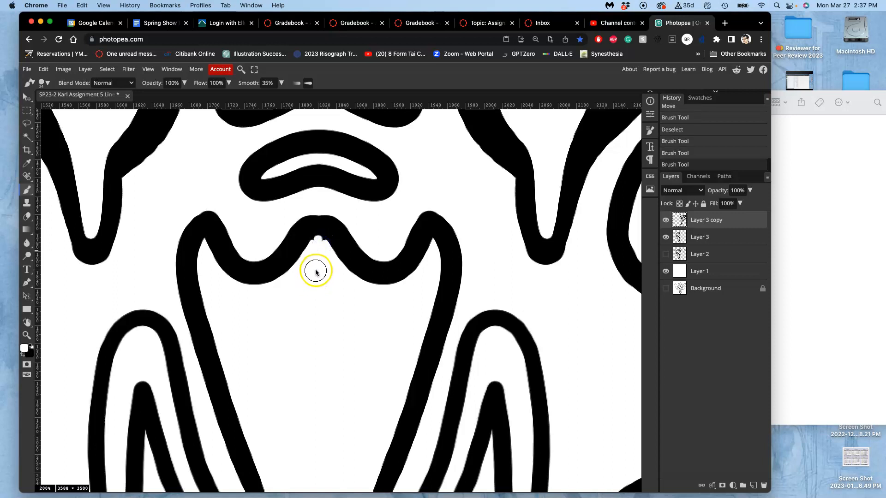
key("super+z")
key("super+z")
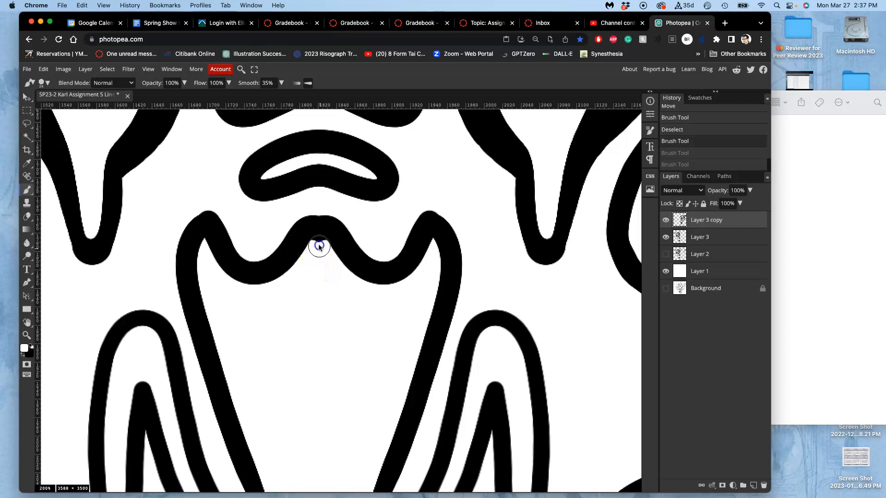
left_click(319, 237)
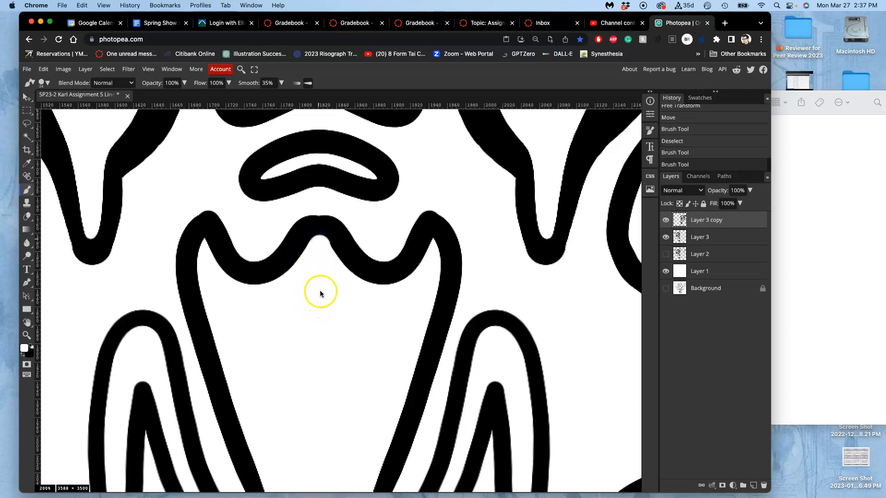
key("super+z")
left_click(319, 254)
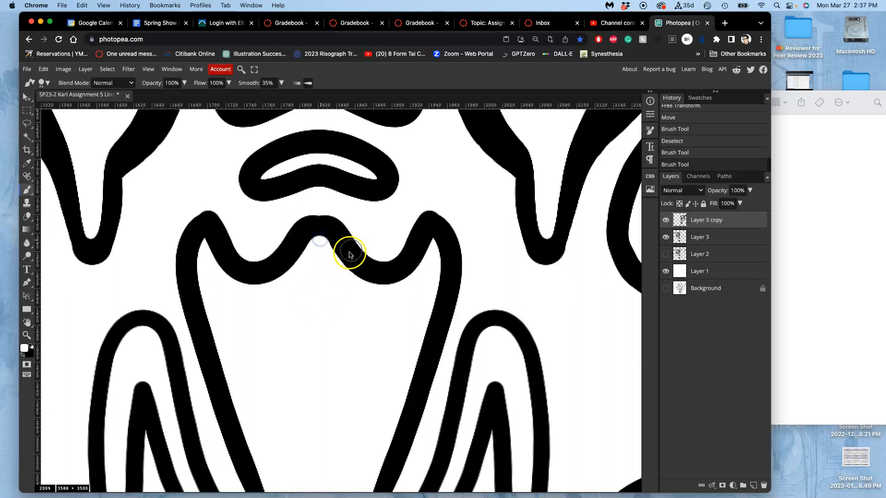
Trim the bumps on the inner and outer edges of the upper crescent's top line with white Brush strokes.
scroll(369, 277, "up", 3)
scroll(378, 331, "up", 3)
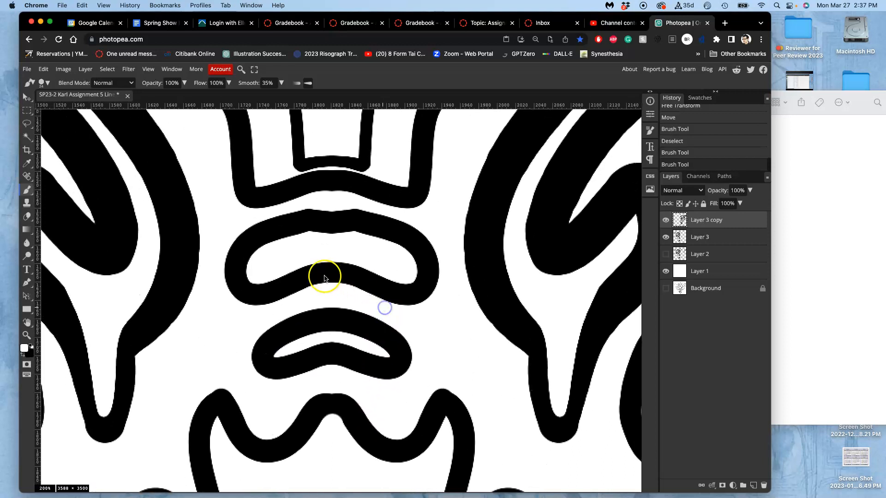
left_click(357, 241)
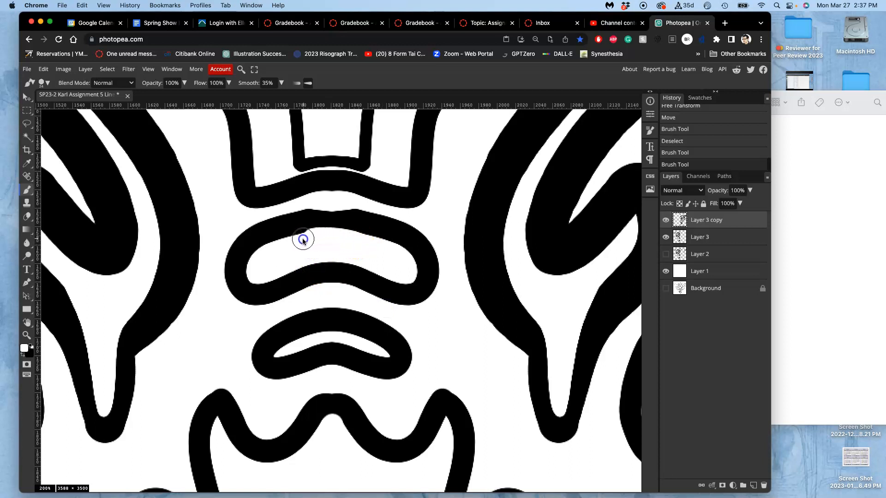
mouse_move(286, 245)
left_mouse_down()
mouse_move(362, 245)
mouse_move(326, 237)
left_mouse_up()
key("super+z")
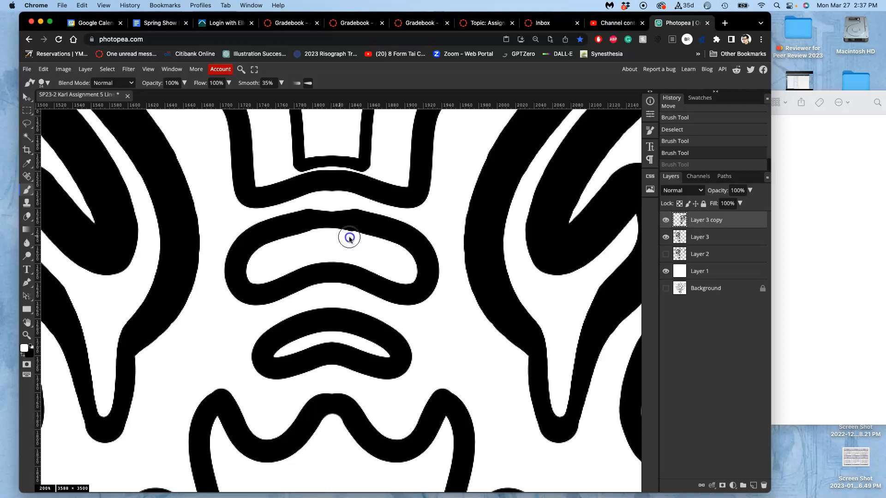
left_click_drag(339, 236, 334, 236)
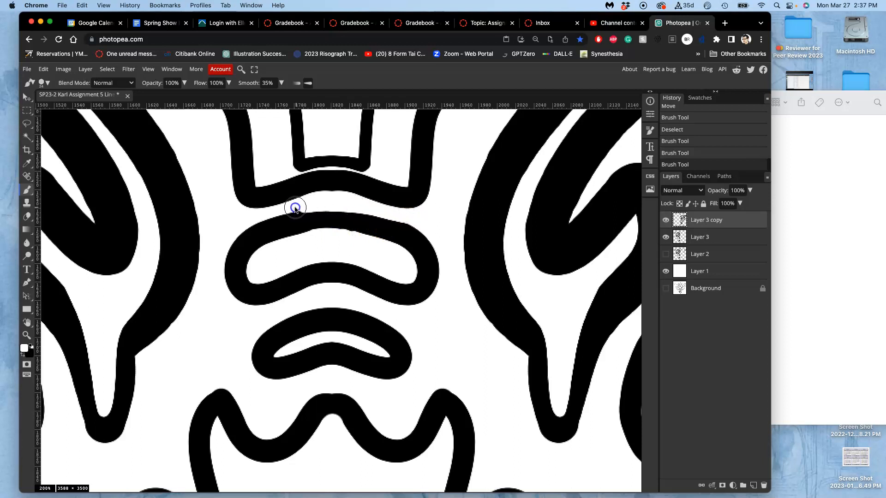
mouse_move(251, 219)
left_mouse_down()
mouse_move(335, 212)
mouse_move(423, 233)
mouse_move(378, 213)
mouse_move(309, 210)
mouse_move(226, 231)
left_mouse_up()
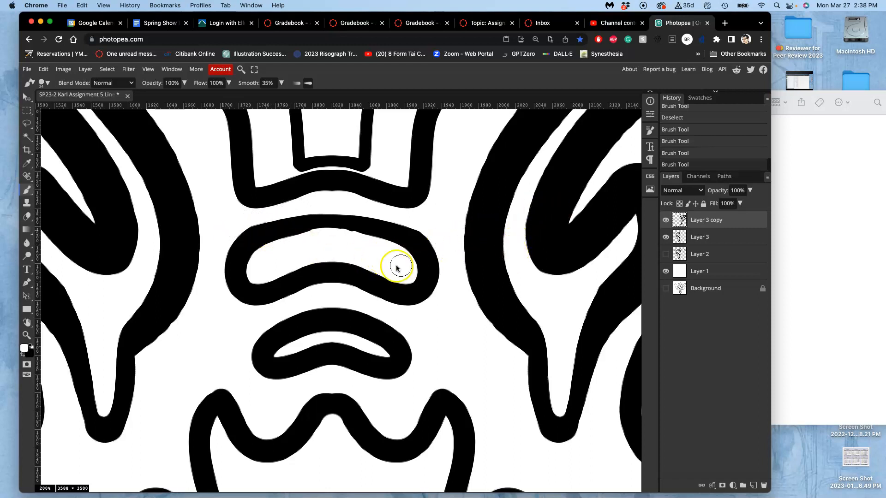
Smooth the inner edge of the upper crescent's top line with a black Brush stroke.
left_click_drag(327, 244, 349, 240)
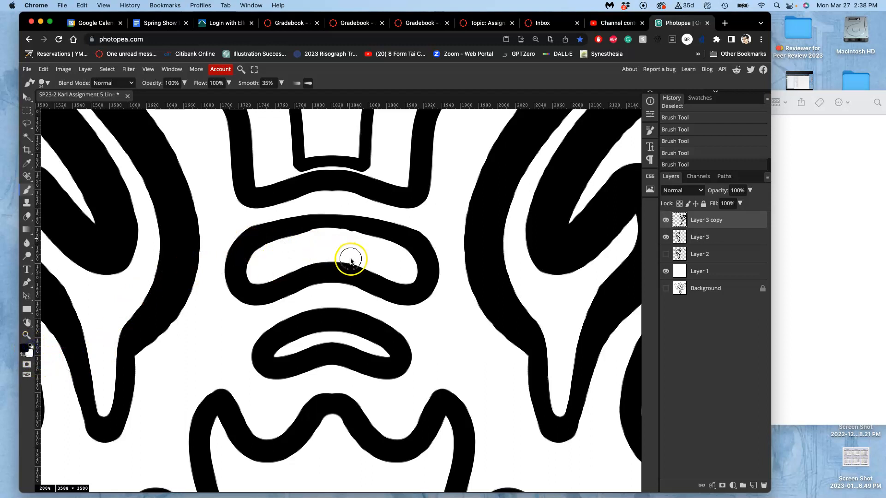
left_click_drag(385, 235, 385, 235)
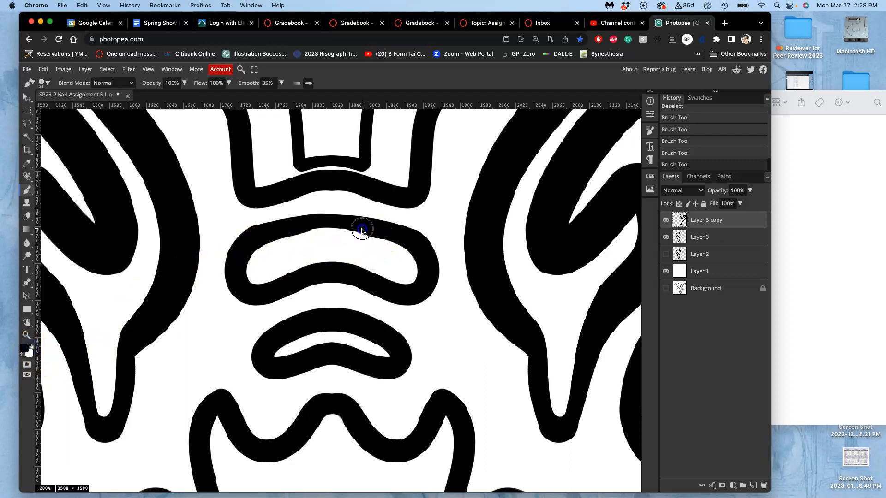
key("ctrl+z")
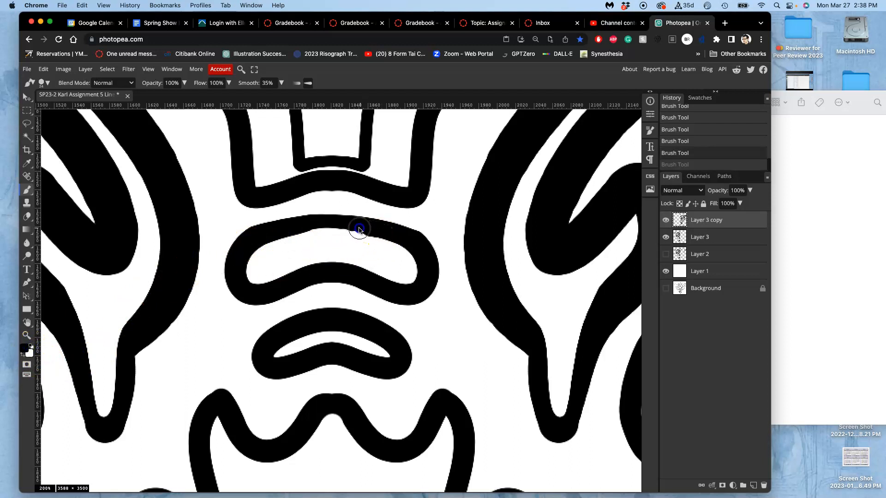
mouse_move(287, 229)
left_mouse_down()
mouse_move(255, 240)
mouse_move(394, 238)
left_mouse_up()
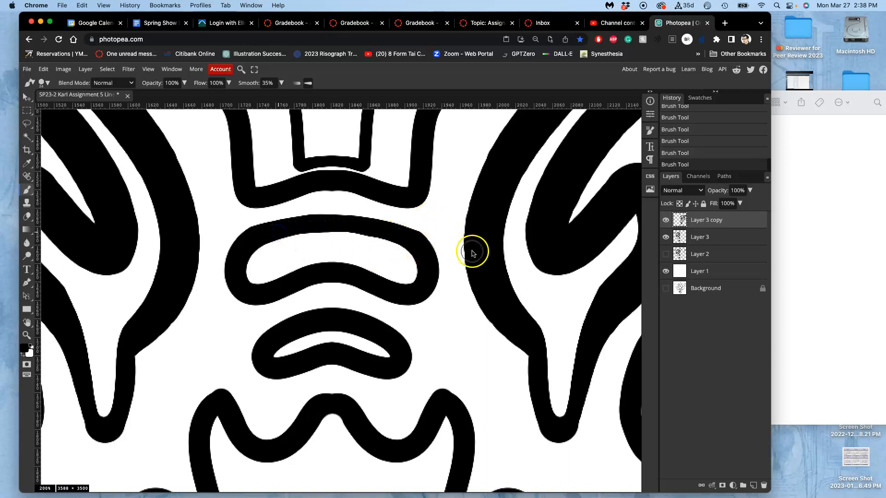
Paint black with the Brush down the middle of the small oval below the central eye to join its two halves.
scroll(443, 249, "up", 15)
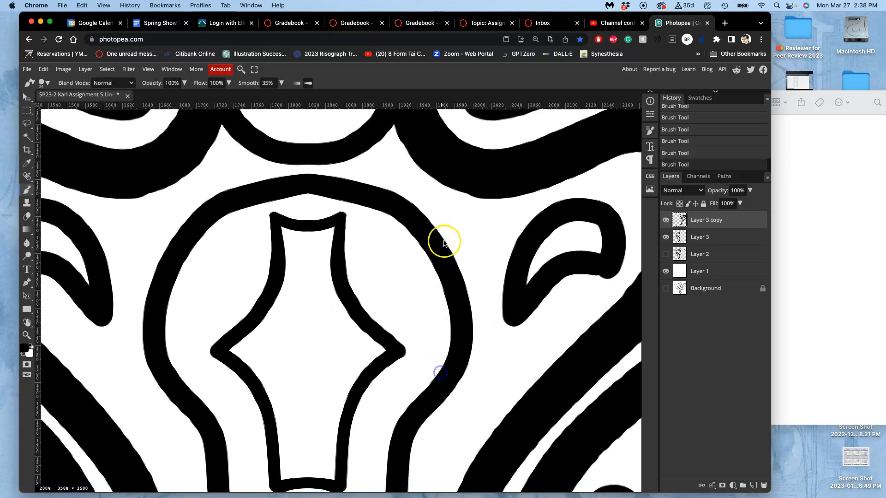
scroll(435, 225, "up", 3)
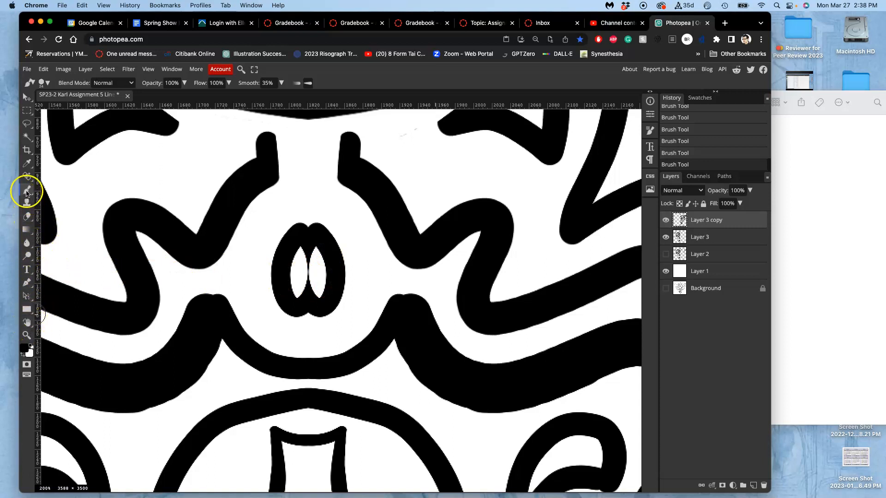
left_click(309, 241)
left_click_drag(308, 265, 307, 281)
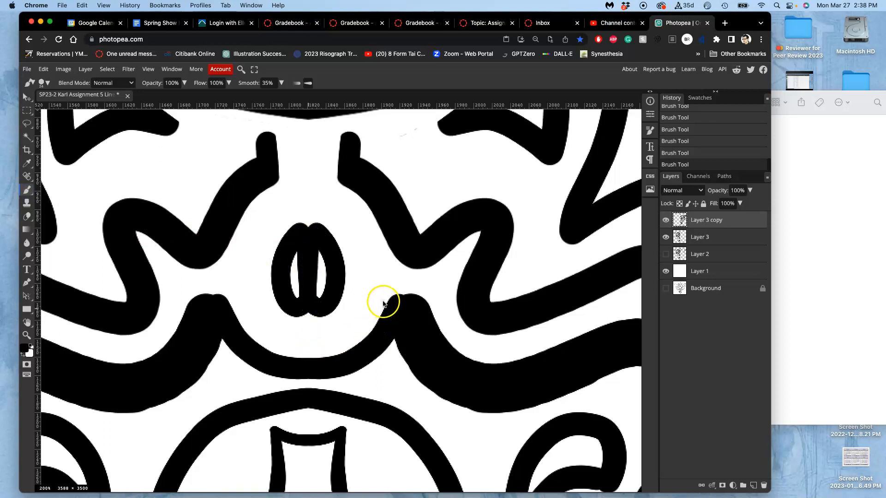
key("super+minus")
key("super+minus")
key("super+minus")
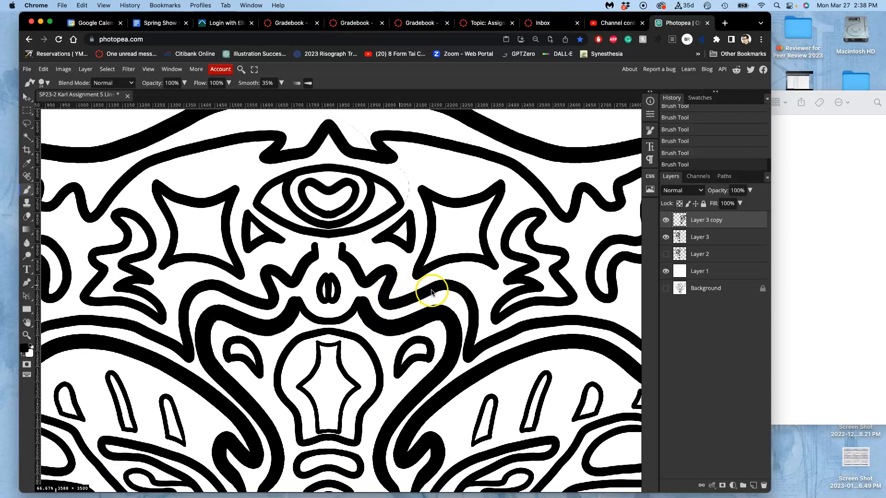
key("super+minus")
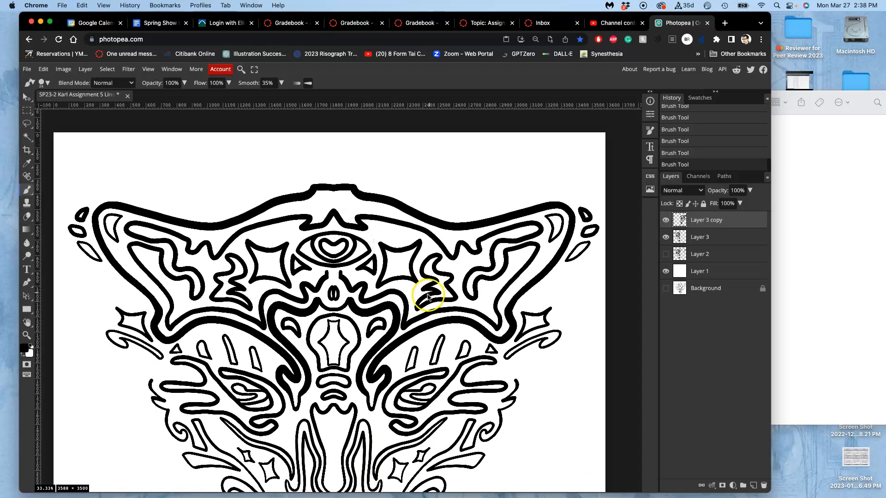
Merge Layer 3 copy and Layer 3 so both halves of the face line art share one layer.
scroll(424, 273, "down", 5)
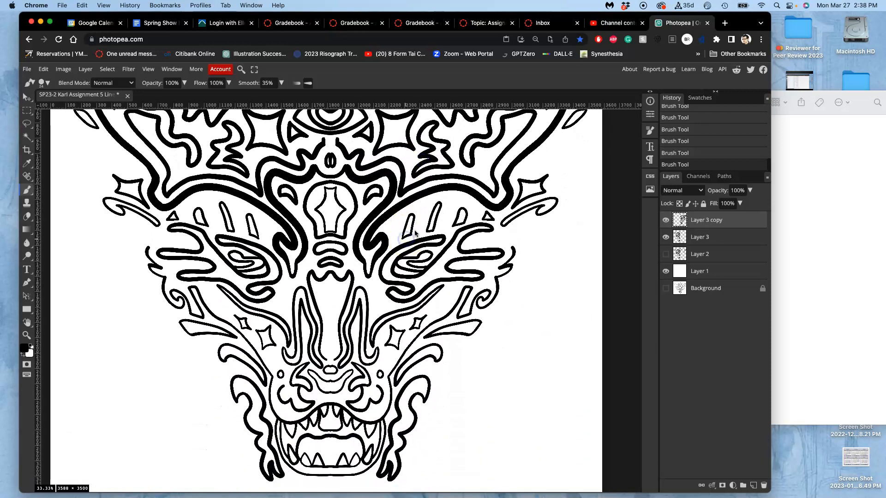
key("super+minus")
key("super+minus")
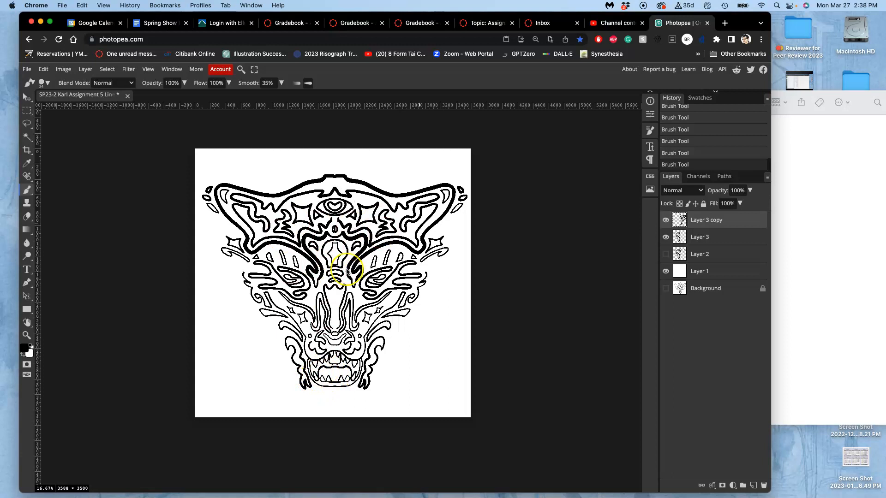
key("super+equal")
key("super+equal")
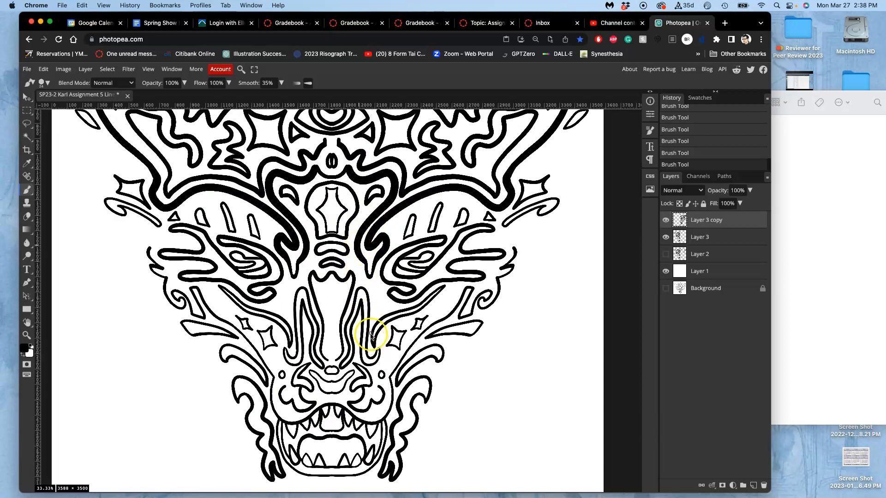
scroll(372, 336, "down", 4)
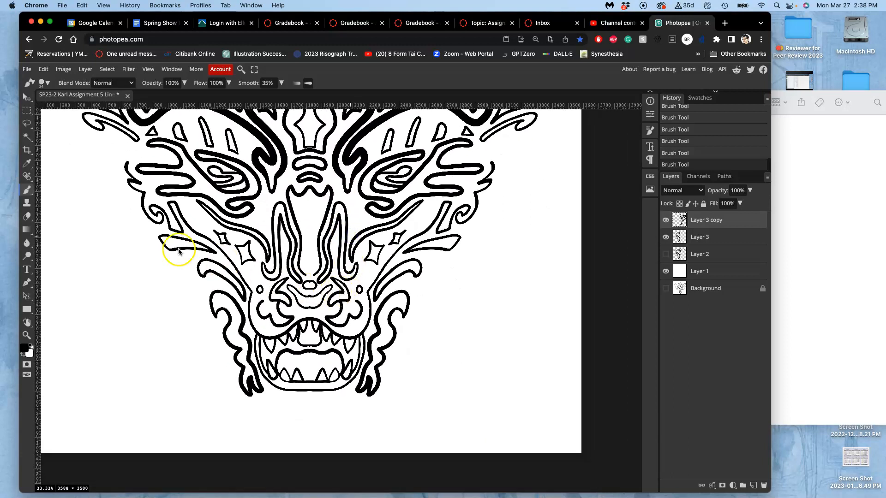
left_click(28, 135)
left_click(699, 257)
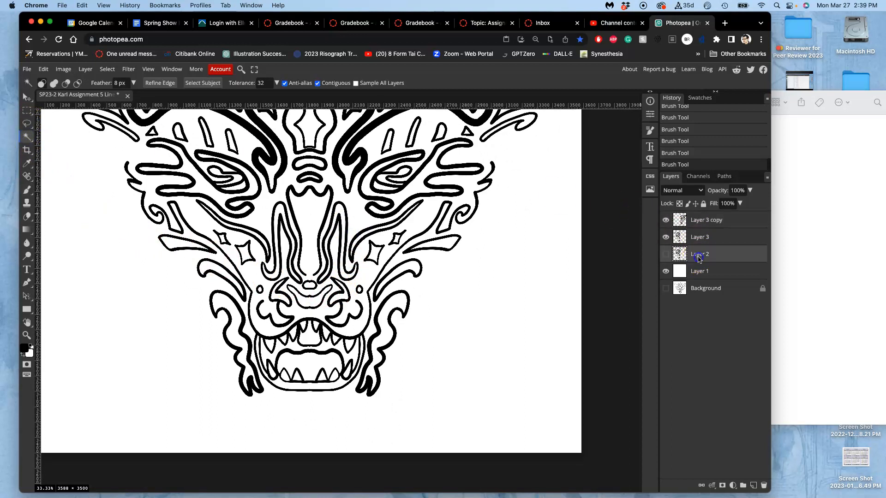
left_click(700, 236)
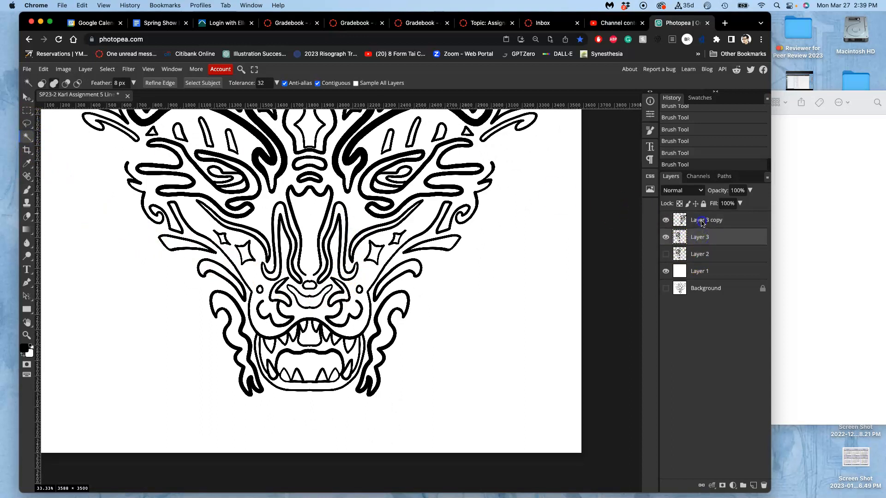
left_click(701, 221, "shift")
key("ctrl+e")
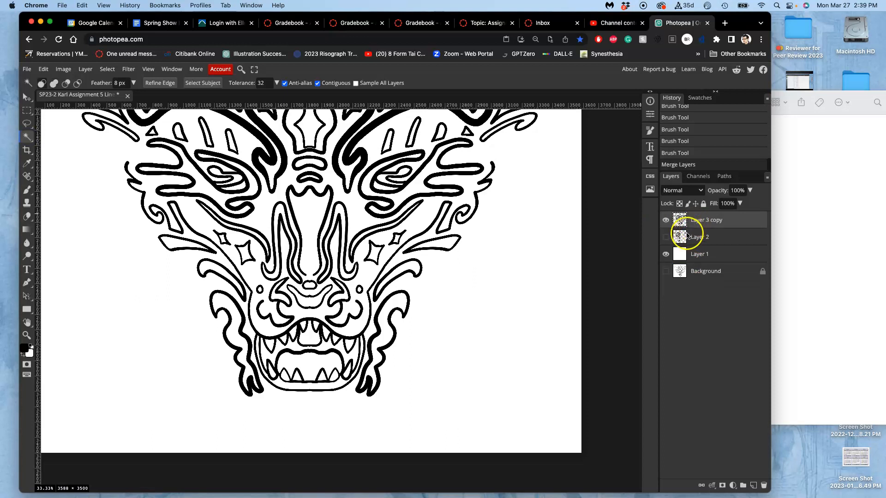
Turn on the Background sketch and hide the white Layer 1 to expose the drawing beneath the merged line art.
left_click(666, 220)
left_click(665, 222)
key("ctrl+minus")
left_click(665, 271)
left_click(666, 254)
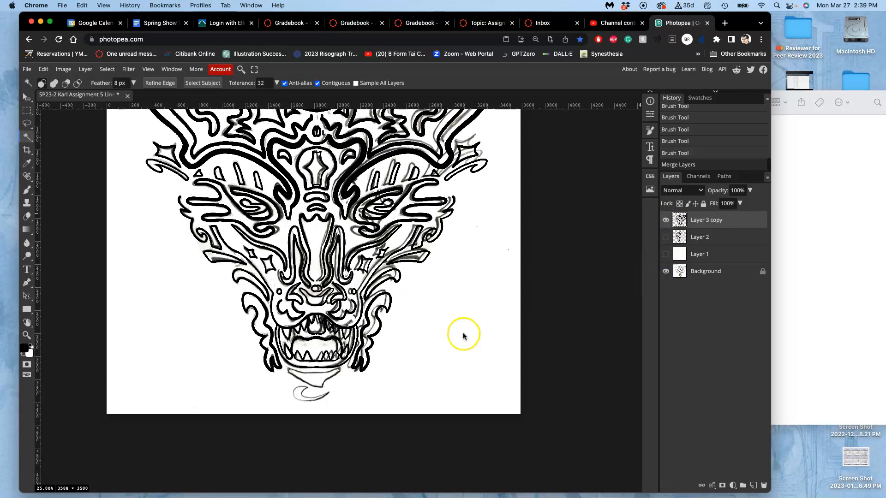
Add a new empty layer above the merged line art for the untraced shapes below the chin.
key("ctrl+plus")
key("ctrl+plus")
key("ctrl+plus")
scroll(425, 352, "down", 10)
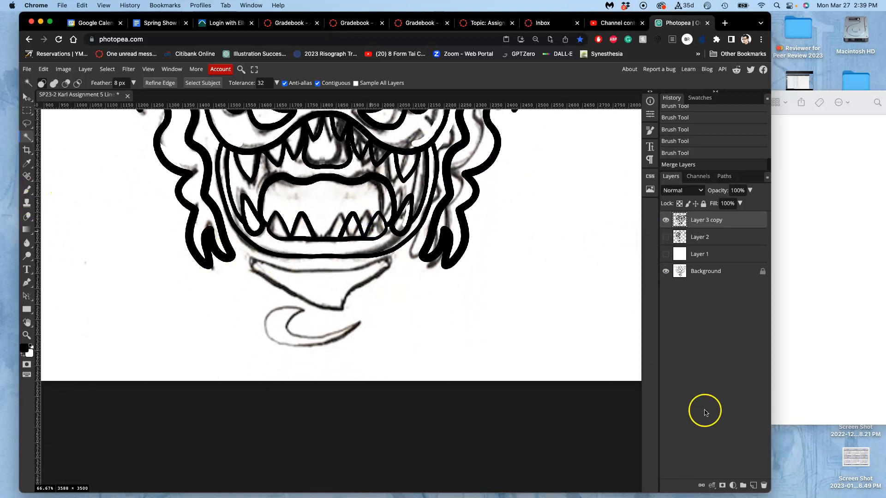
left_click(752, 487)
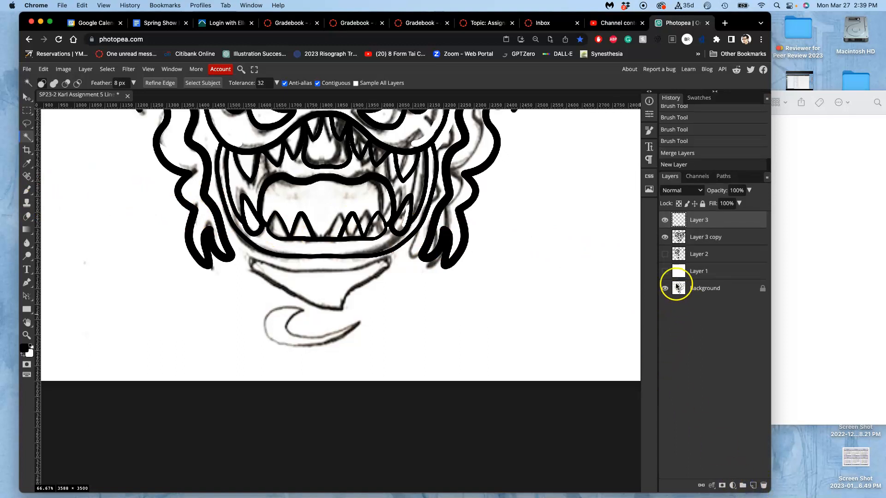
Show the white Layer 1 again and lower its opacity to 59% so the sketch shows through faintly.
left_click(665, 273)
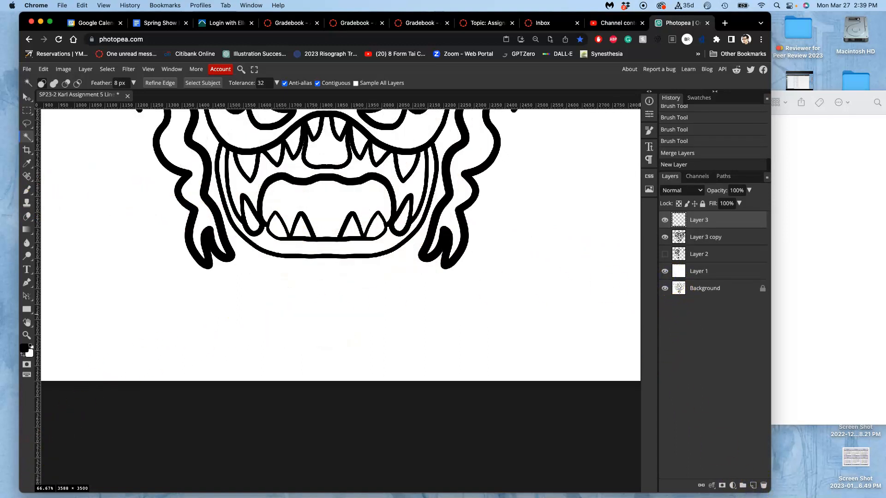
left_click(665, 257)
left_click(700, 273)
left_click(750, 192)
left_click_drag(742, 203, 730, 206)
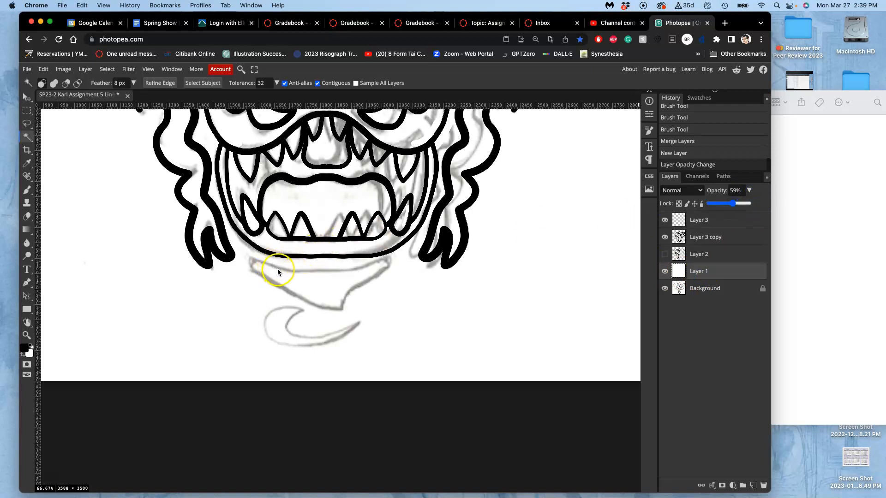
Rotate the canvas view to -64° around the chin and make the empty Layer 3 active for the Brush.
left_click(358, 258)
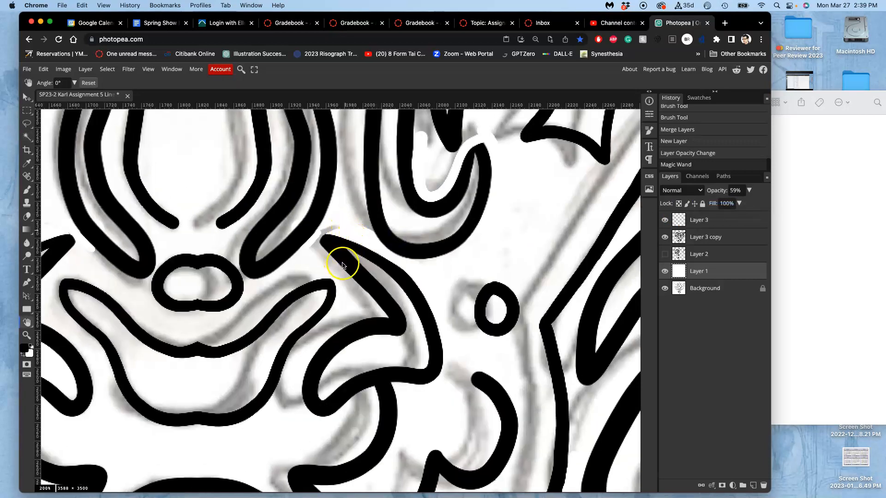
left_click_drag(342, 261, 314, 282)
left_click_drag(422, 314, 324, 214)
left_click_drag(454, 305, 283, 185)
left_click_drag(380, 264, 376, 180)
key("super+minus")
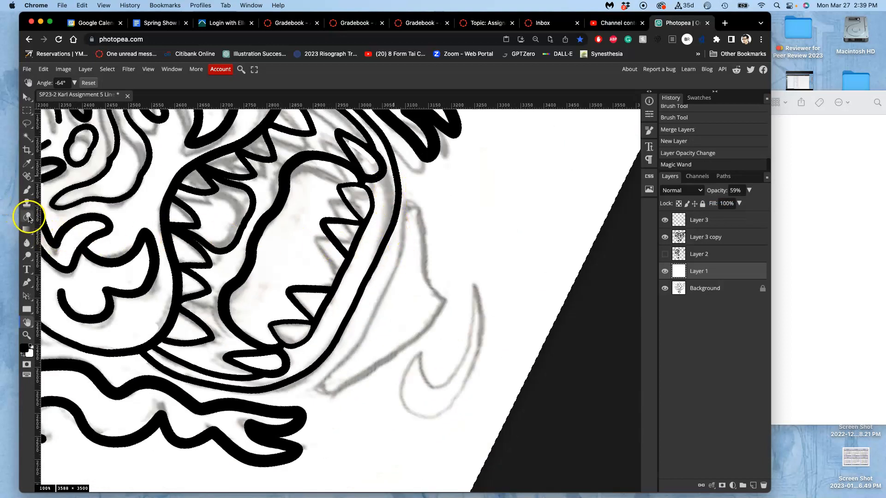
left_click(27, 190)
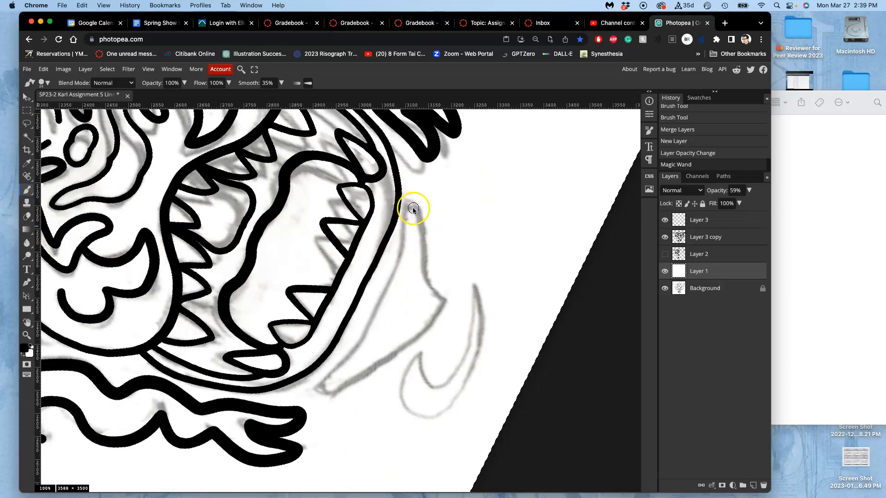
left_click(699, 220)
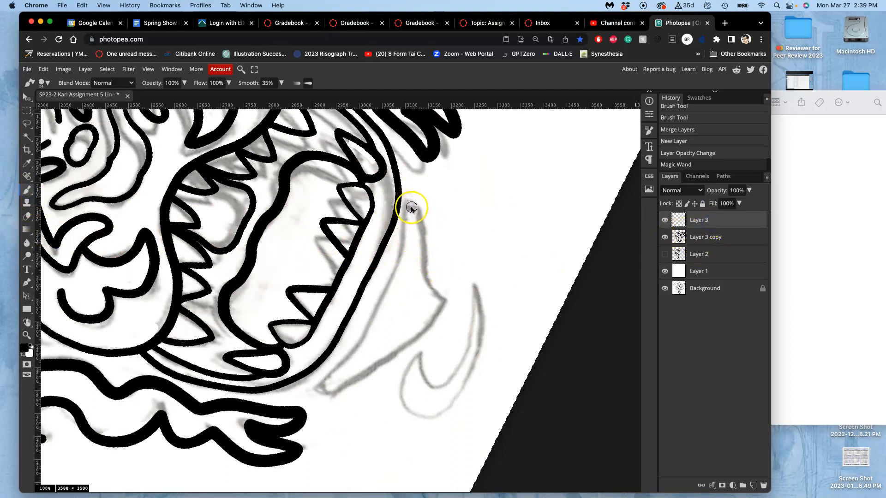
Trace the pointed chin shape below the jaw in black with the Brush, redoing the first stroke and closing the outline's corner.
left_click_drag(411, 209, 407, 224)
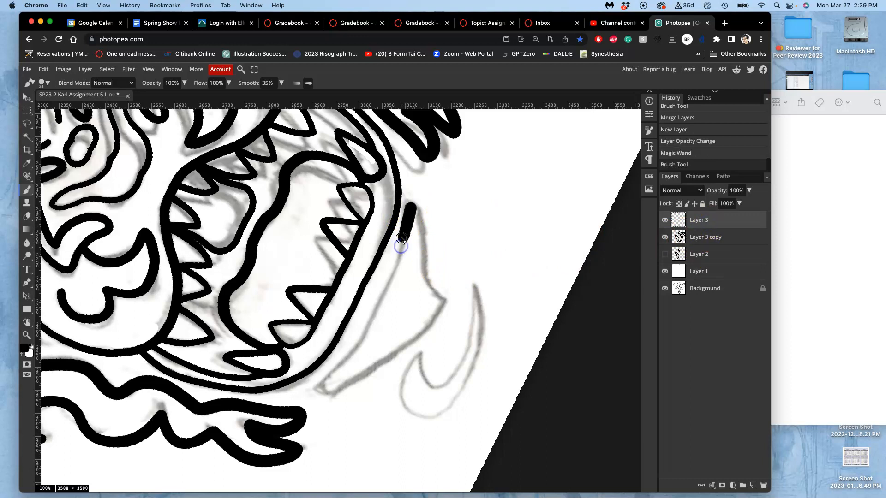
key("super+z")
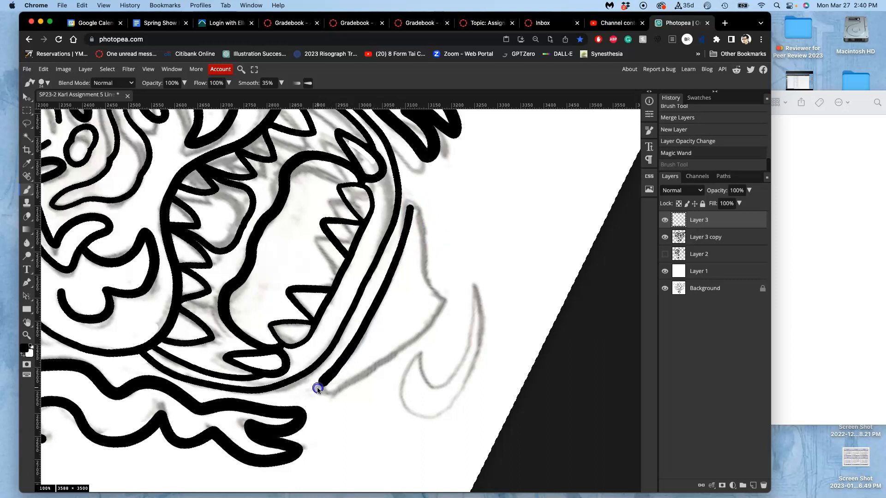
left_click_drag(322, 392, 340, 394)
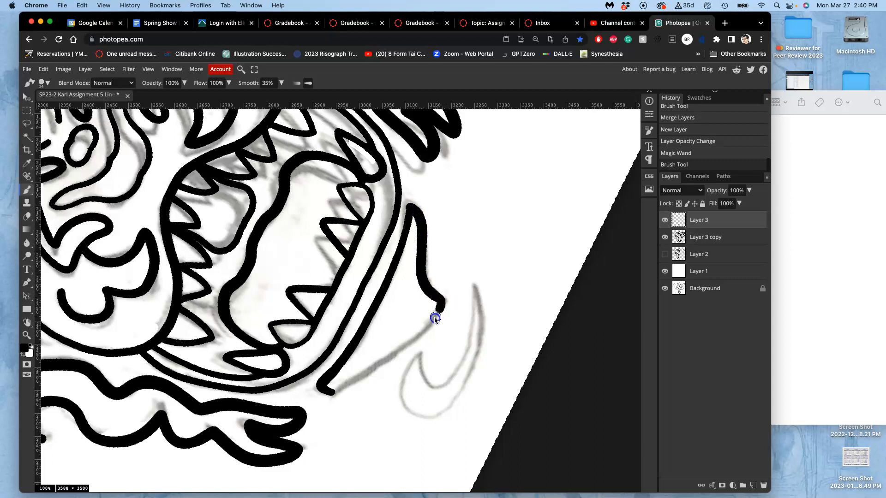
left_click_drag(415, 339, 384, 361)
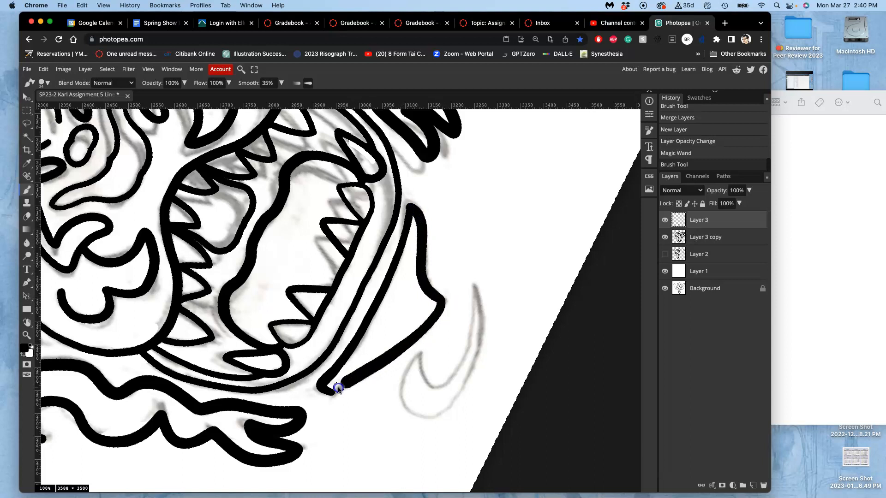
left_click_drag(329, 396, 328, 395)
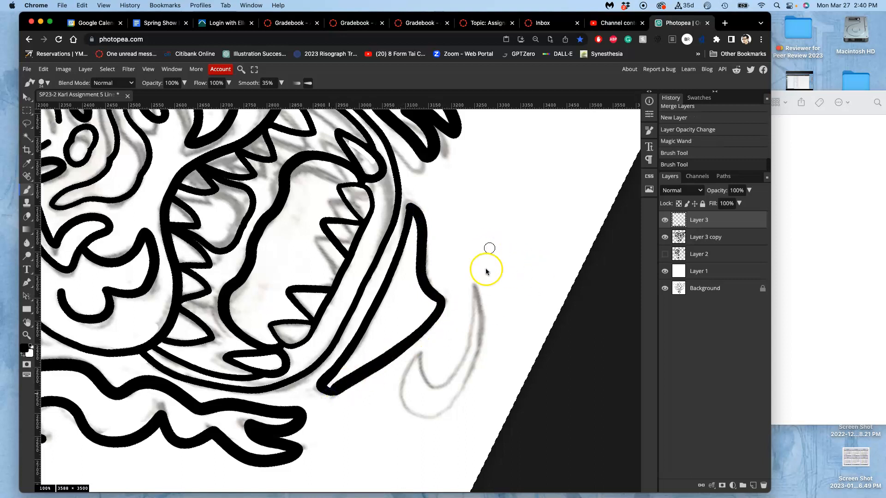
mouse_move(390, 346)
left_mouse_down()
mouse_move(379, 368)
mouse_move(328, 389)
left_mouse_up()
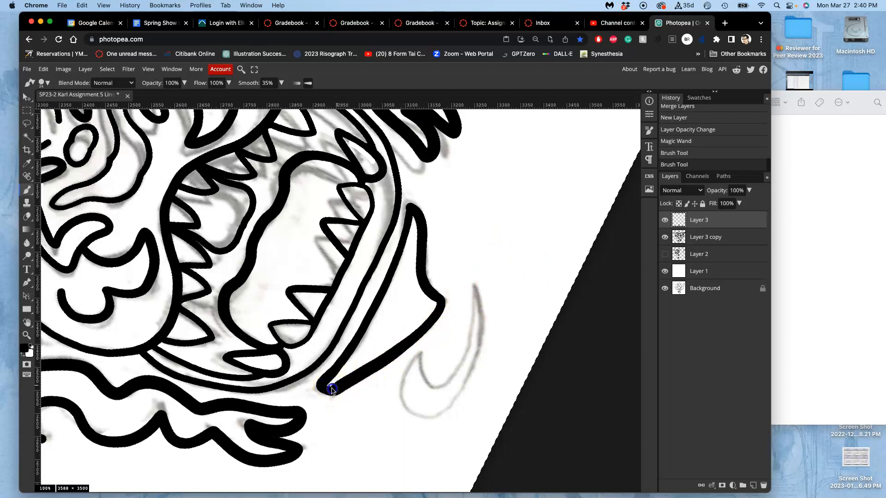
left_click_drag(337, 387, 337, 387)
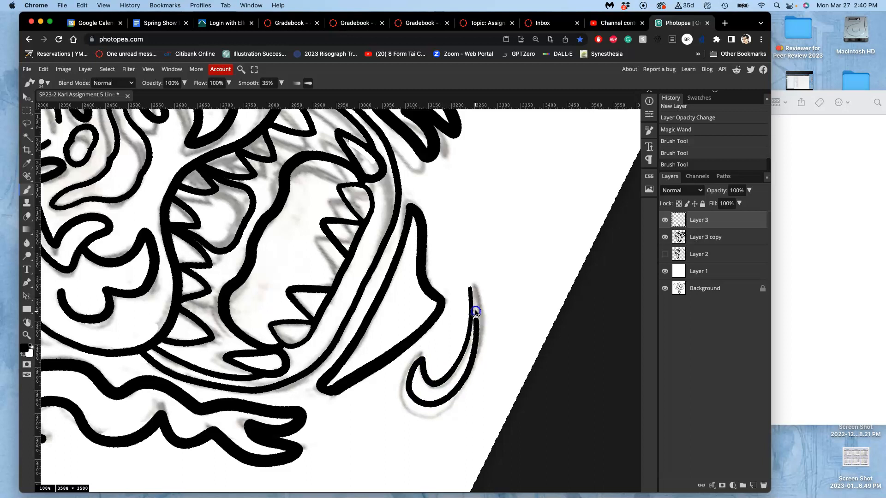
Trace the small crescent below the chin shape in black with the Brush and thicken its pointed tip.
left_click_drag(470, 288, 470, 289)
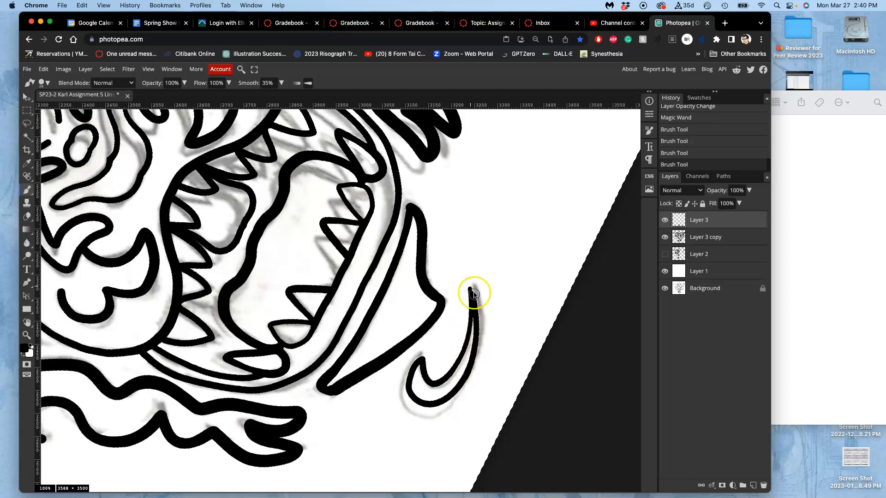
scroll(478, 288, "up", 2)
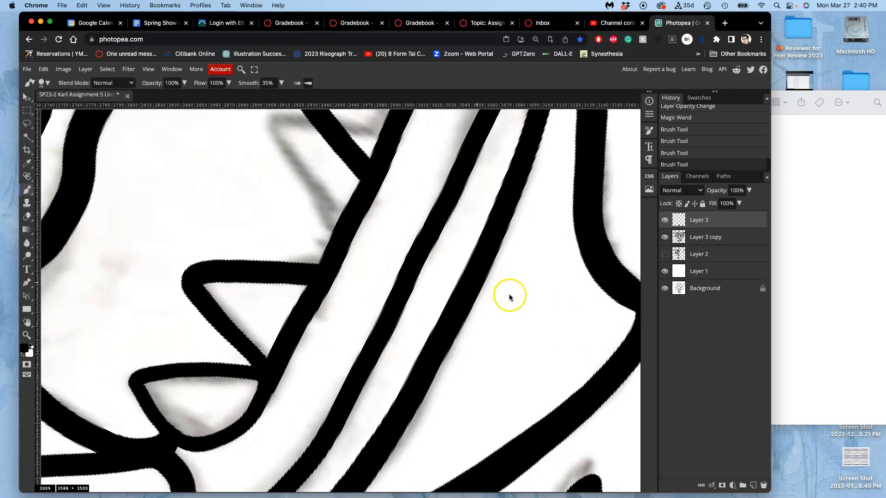
scroll(510, 239, "up", 2)
left_click_drag(443, 189, 453, 231)
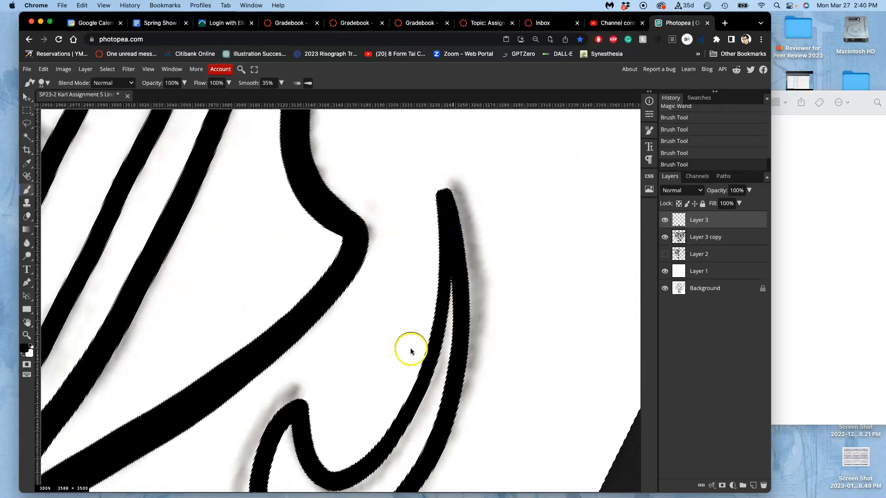
Paint out the raised, notched part of the head's top outline beside the sketched curl with a white 70 px Brush.
scroll(434, 219, "down", 5)
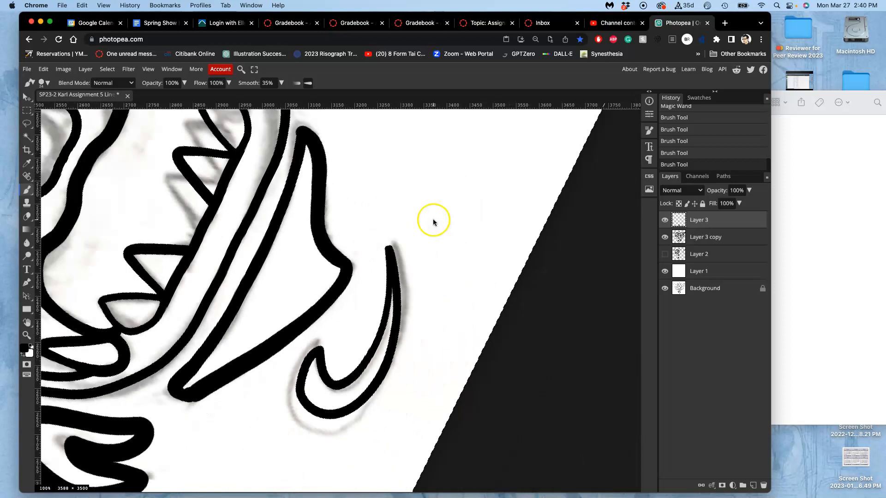
scroll(331, 231, "left", 15)
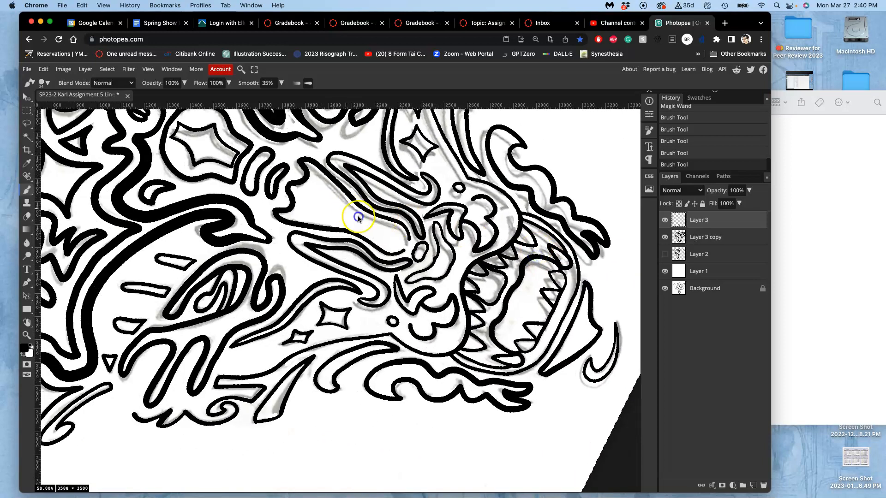
scroll(456, 330, "left", 3)
scroll(457, 330, "up", 2)
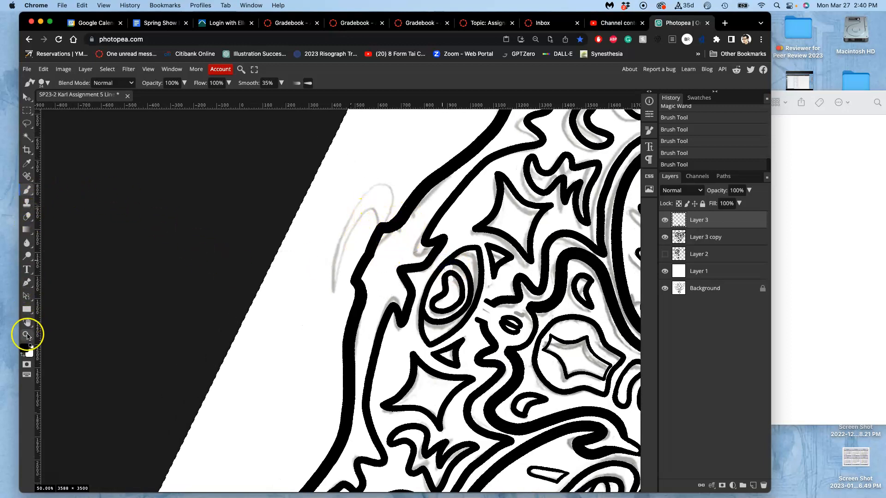
left_click(22, 355)
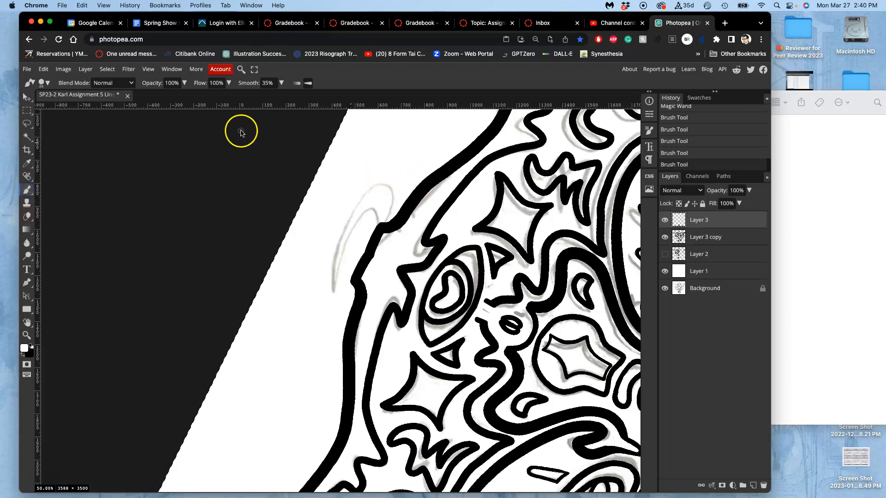
left_click(44, 82)
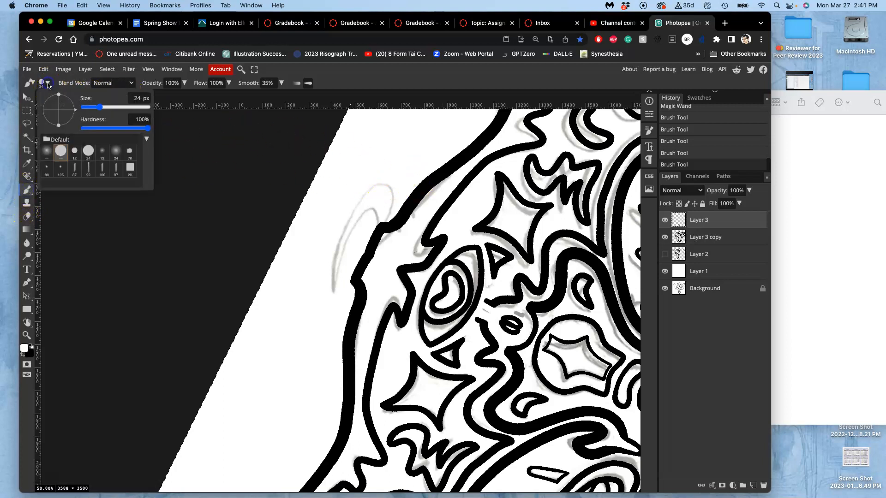
left_click(107, 108)
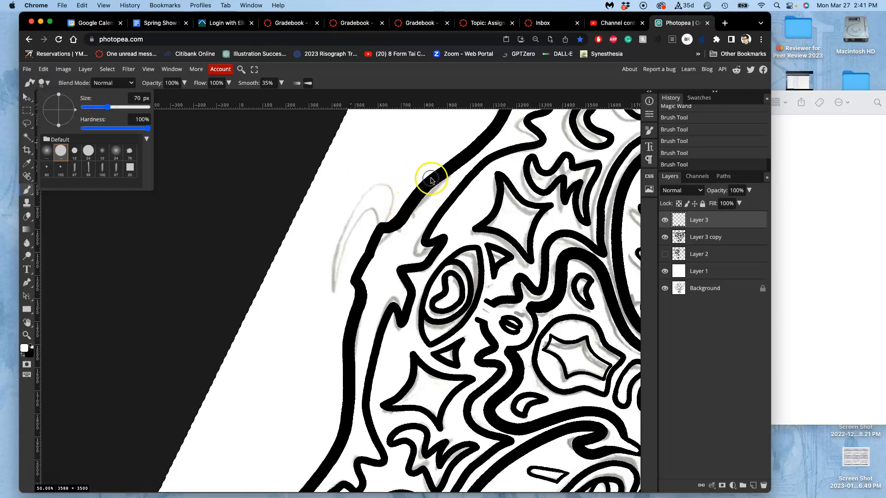
left_click(439, 162)
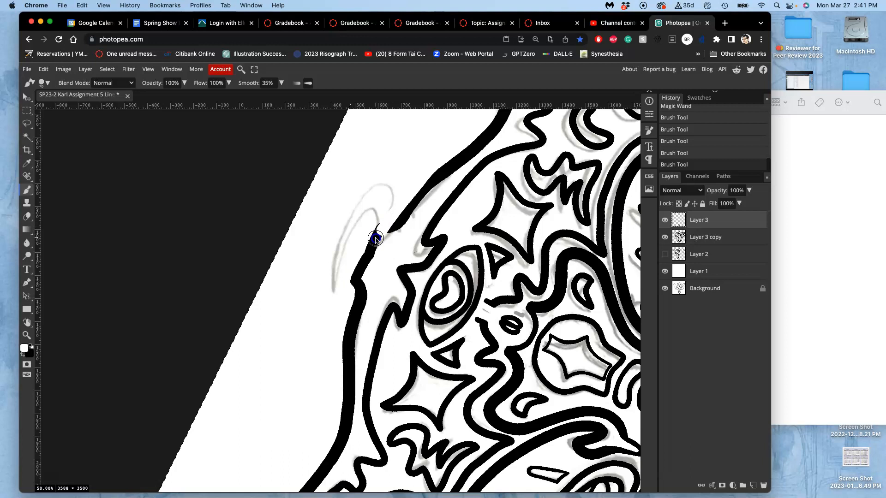
left_click_drag(362, 251, 435, 168)
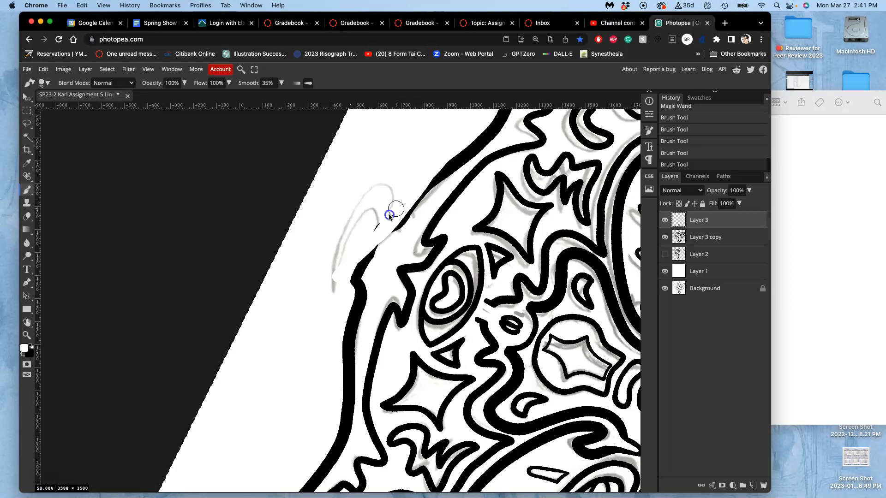
left_click_drag(380, 227, 415, 185)
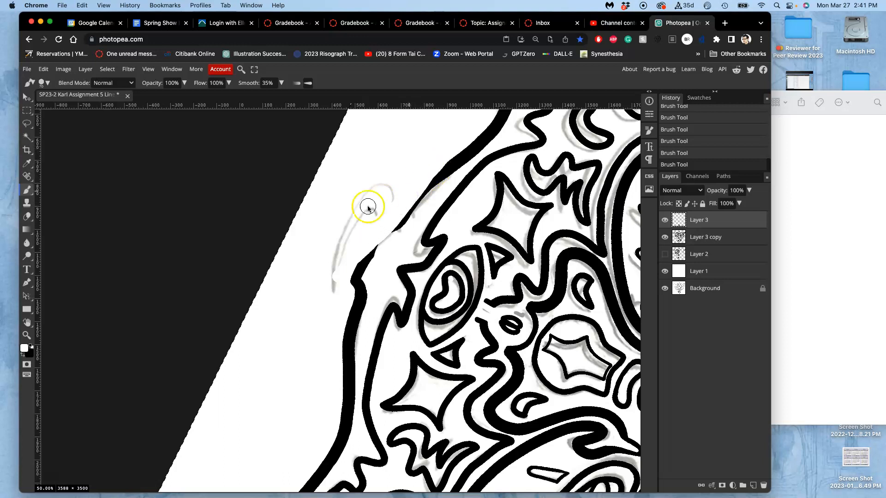
Switch to the Eraser and set its size to 118 px.
left_click(28, 218)
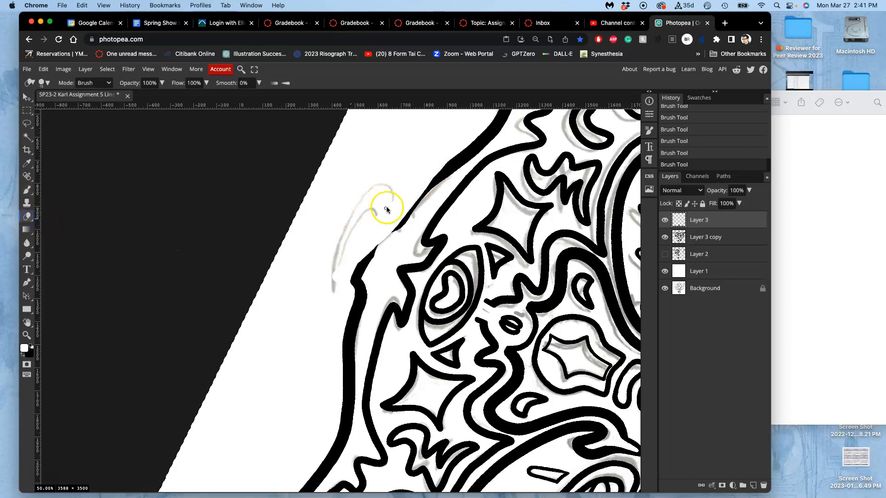
left_click(102, 86)
left_click(48, 84)
left_click_drag(96, 108, 113, 107)
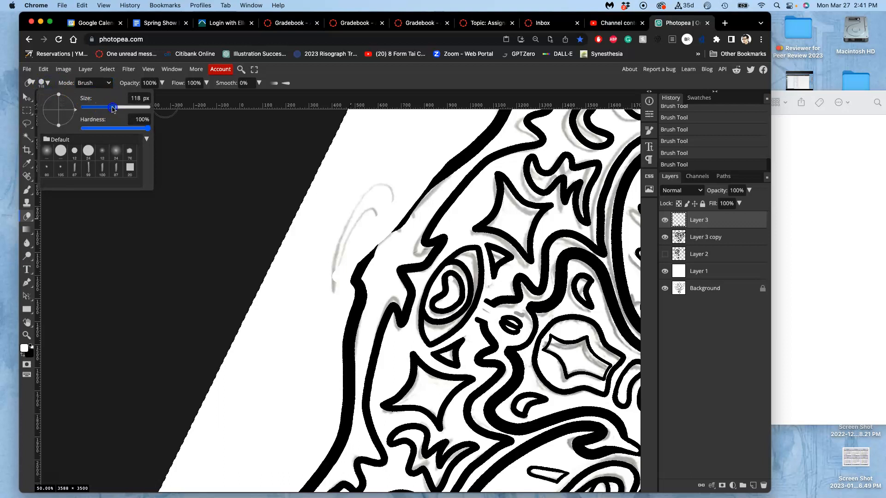